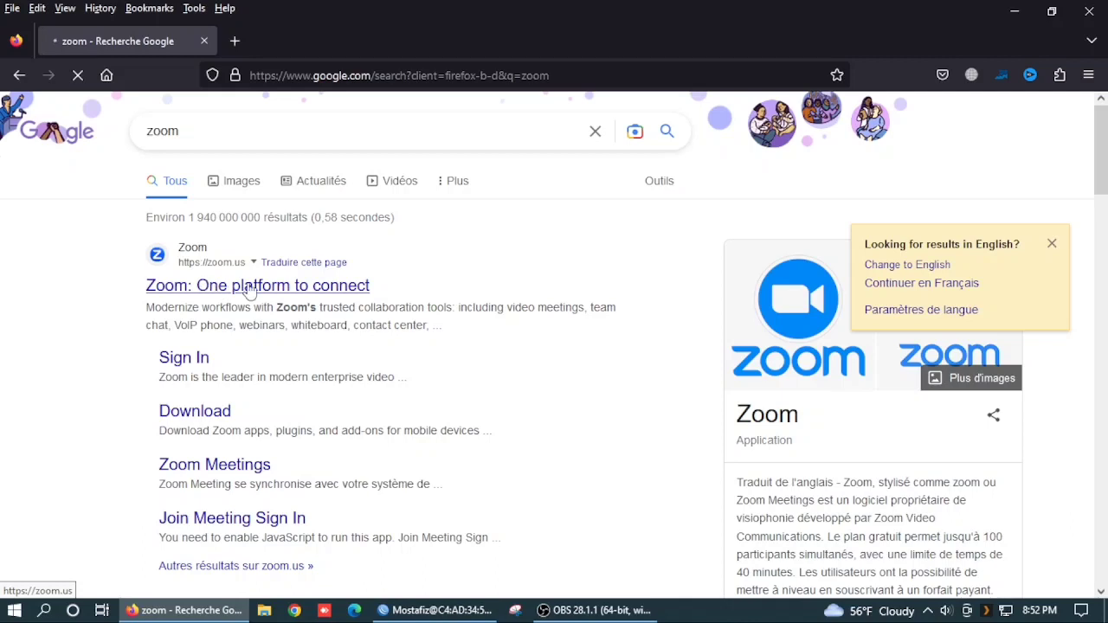
Step: Open the official Zoom website from the search results and accept its cookies
{"action": "left_click", "coordinate": [248, 287]}
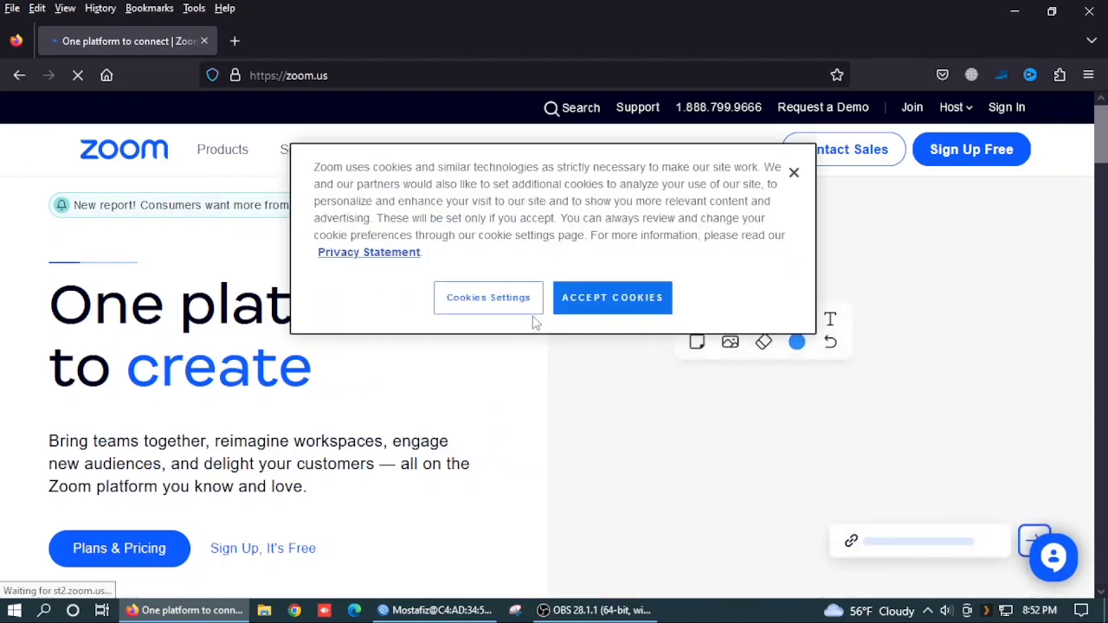
{"action": "left_click", "coordinate": [606, 314]}
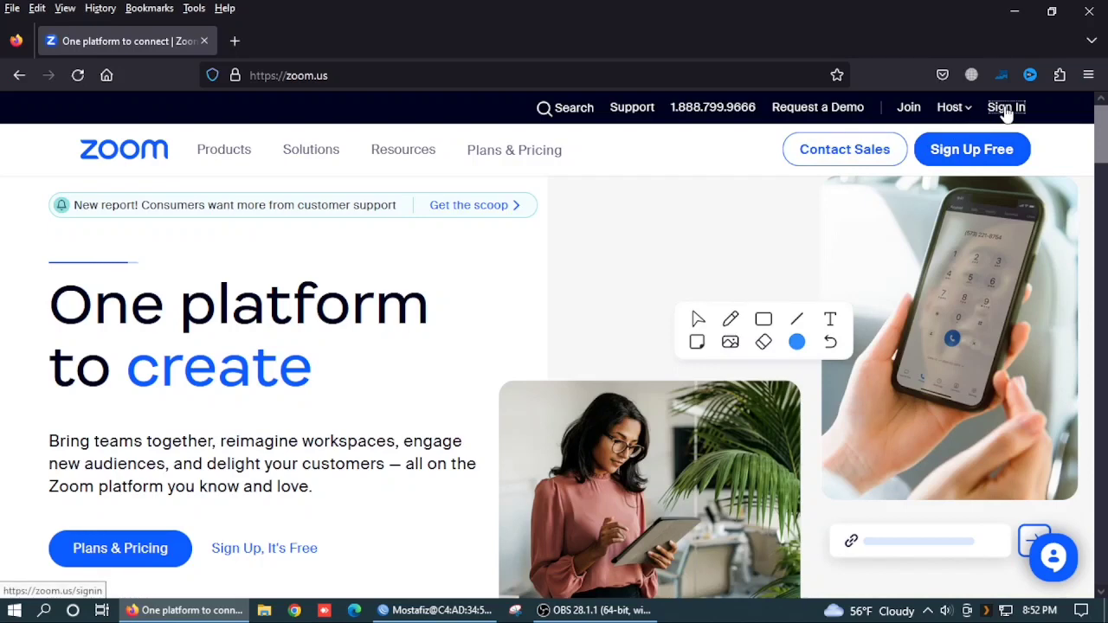
Step: On the Zoom Sign In page, enter the account e-mail and password
{"action": "left_click", "coordinate": [1006, 108]}
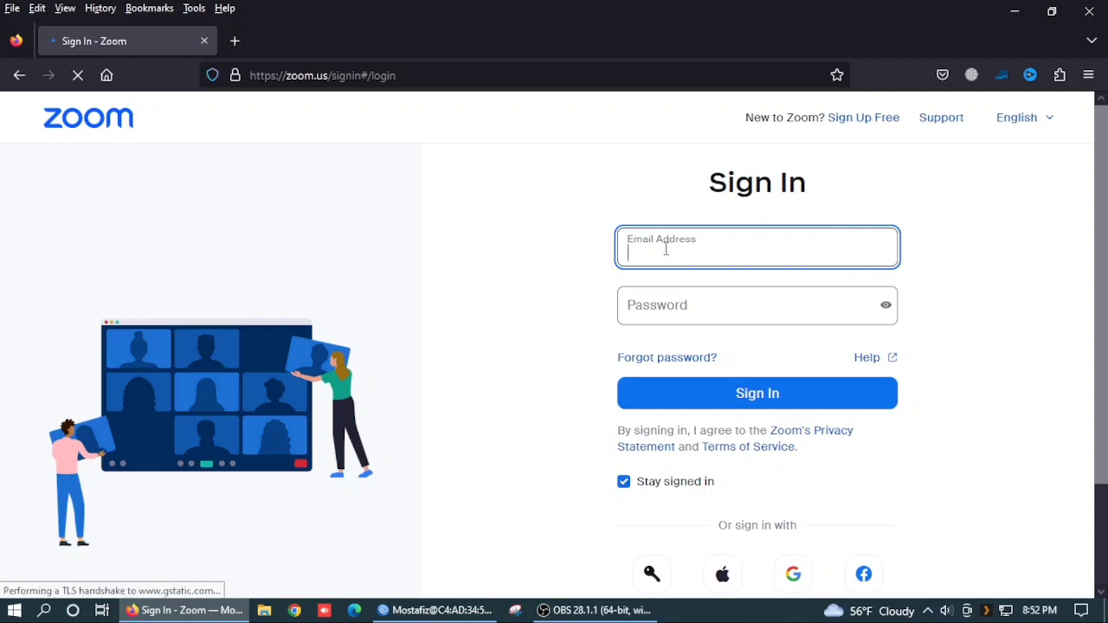
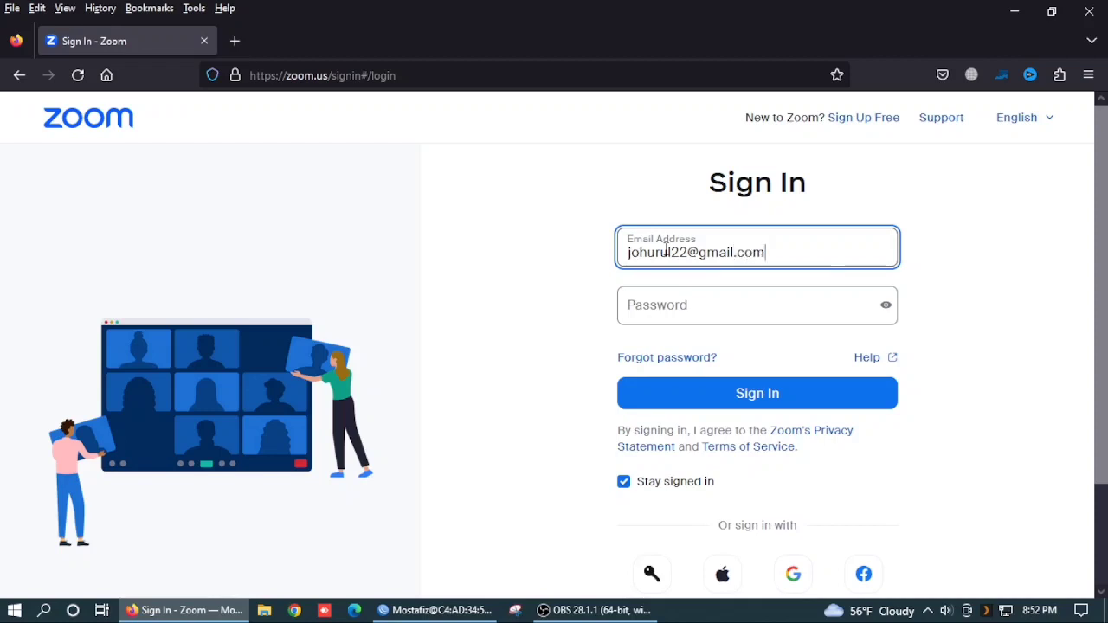
{"action": "key", "text": "Tab"}
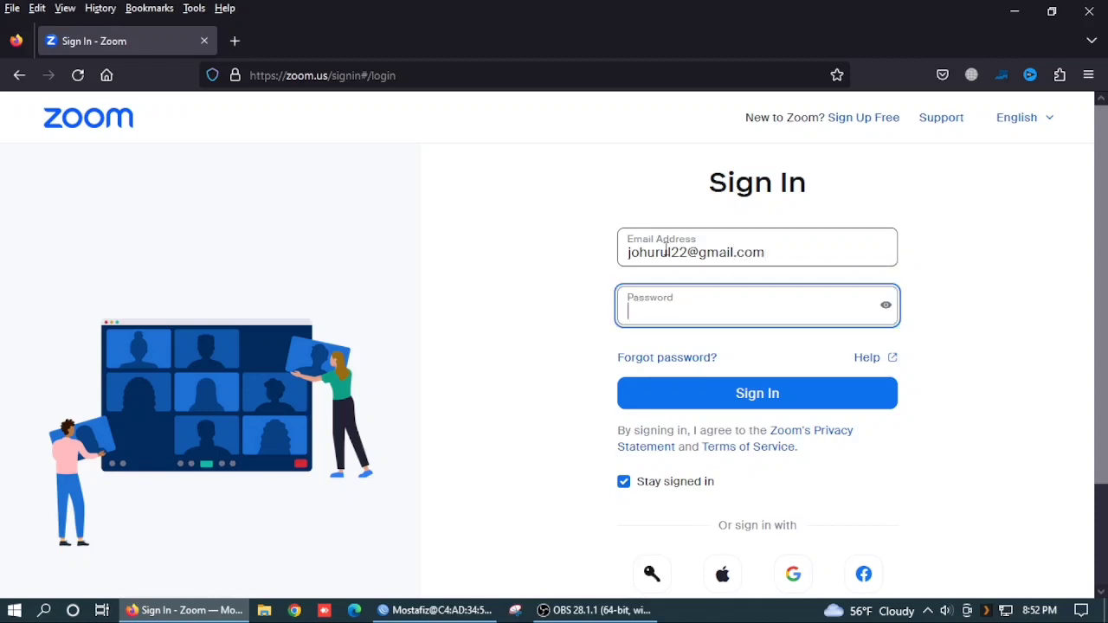
{"action": "type", "text": "****"}
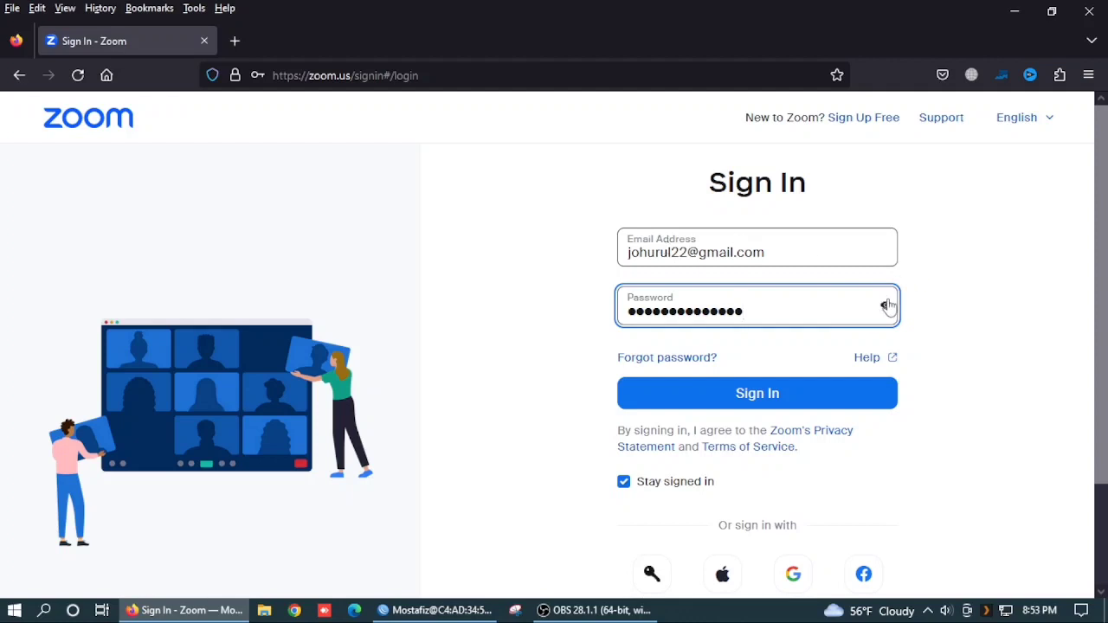
Step: Sign in and scroll the Profile page down to the Meeting section
{"action": "left_click", "coordinate": [763, 411]}
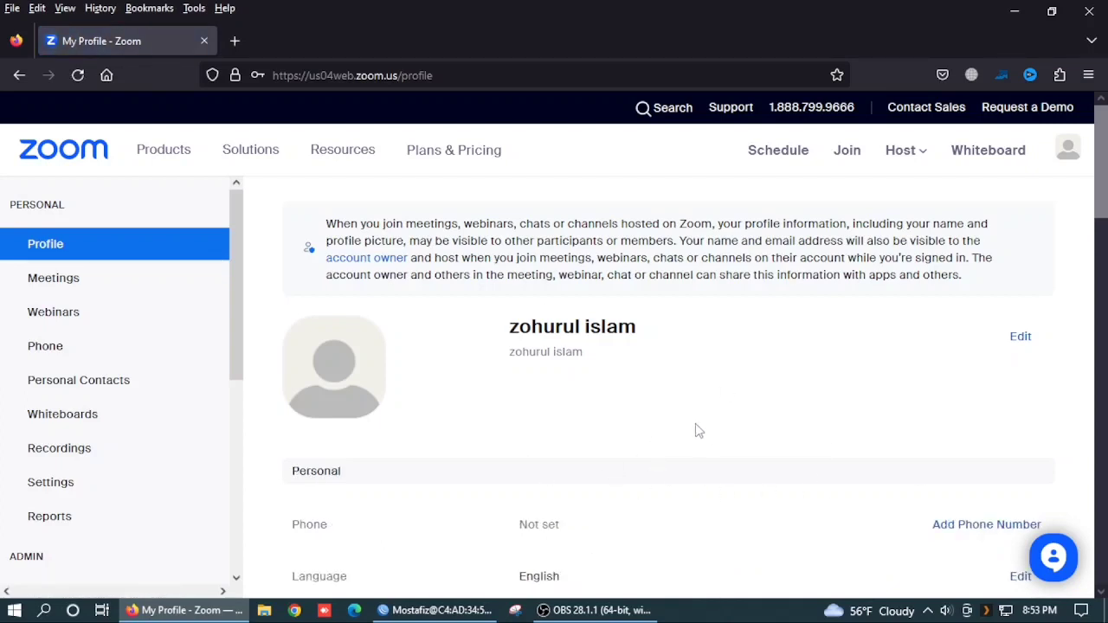
{"action": "scroll", "coordinate": [368, 501], "scroll_direction": "down", "scroll_amount": 2}
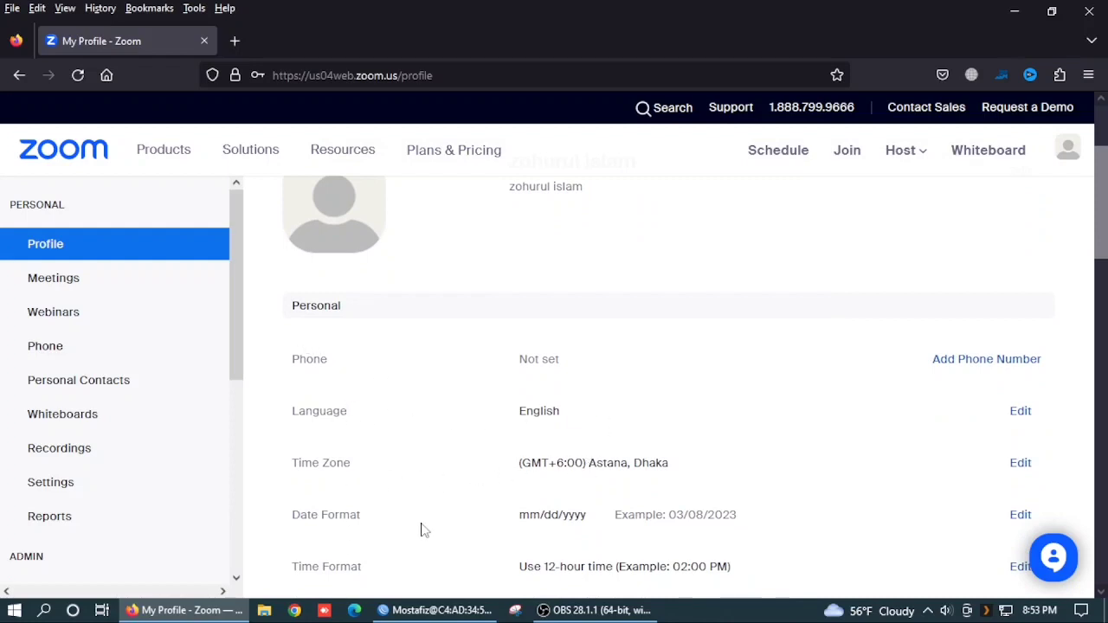
{"action": "scroll", "coordinate": [424, 530], "scroll_direction": "down", "scroll_amount": 1}
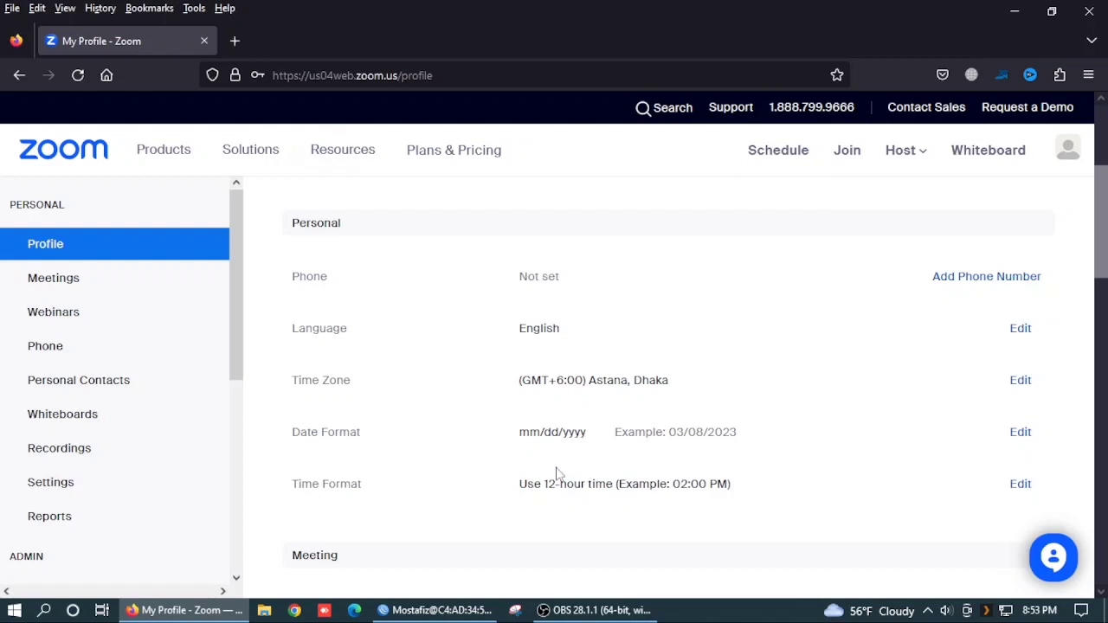
{"action": "scroll", "coordinate": [519, 502], "scroll_direction": "down", "scroll_amount": 2}
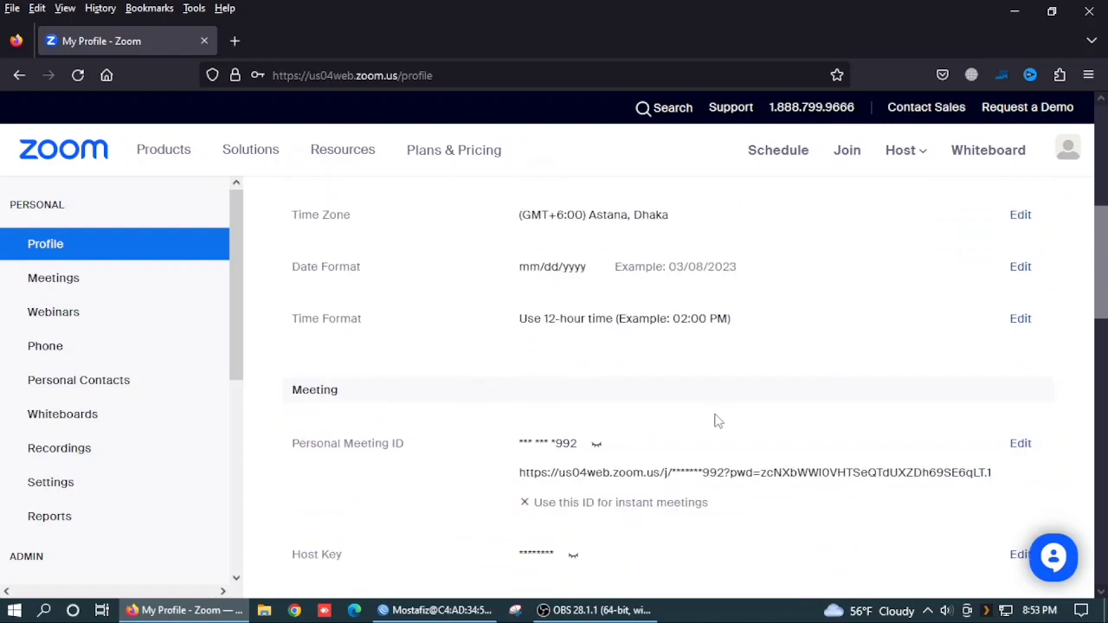
{"action": "scroll", "coordinate": [668, 492], "scroll_direction": "down", "scroll_amount": 1}
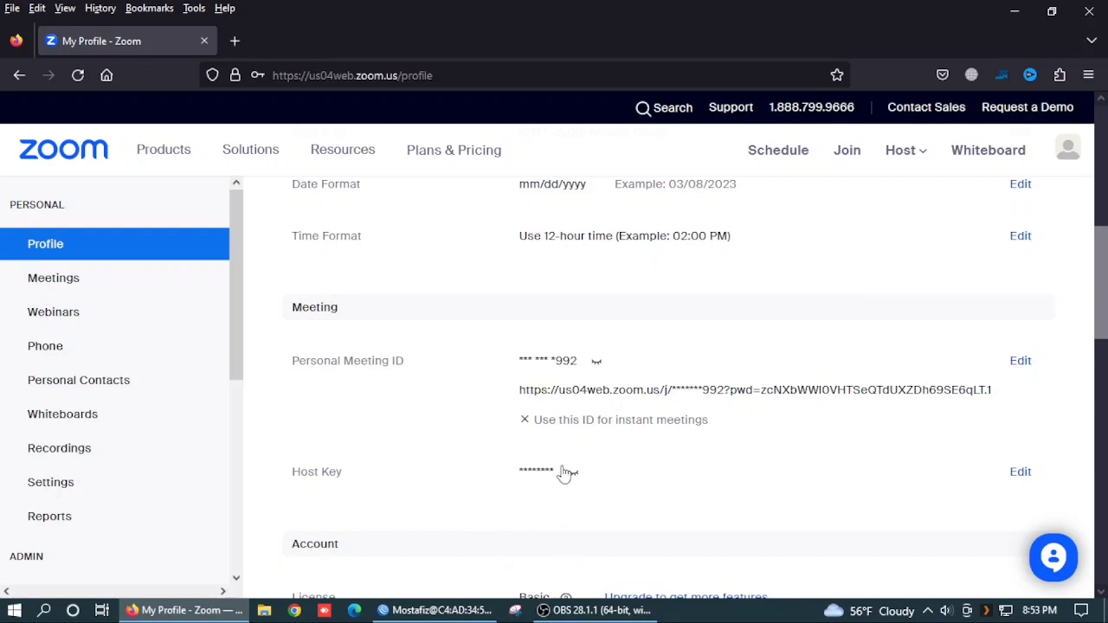
Step: Briefly reveal the Host Key, then unmask the Personal Meeting ID and join link
{"action": "left_click", "coordinate": [573, 476]}
{"action": "left_click", "coordinate": [574, 476]}
{"action": "left_click", "coordinate": [597, 363]}
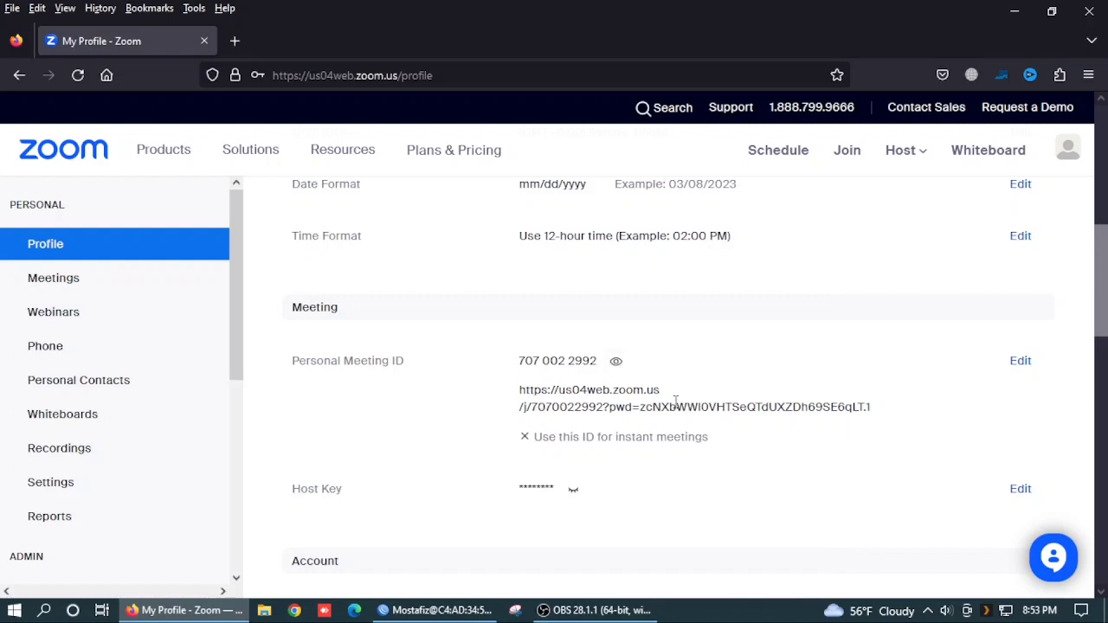
Step: Edit the Personal Meeting ID but leave instant-meeting use off and cancel
{"action": "left_click", "coordinate": [1021, 360]}
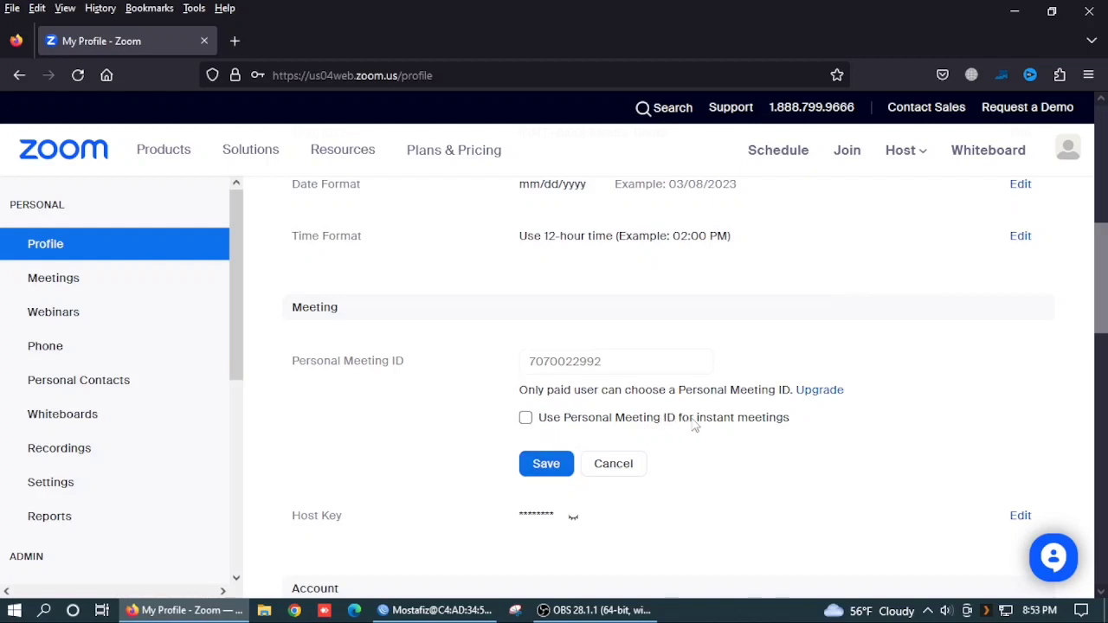
{"action": "left_click", "coordinate": [525, 418]}
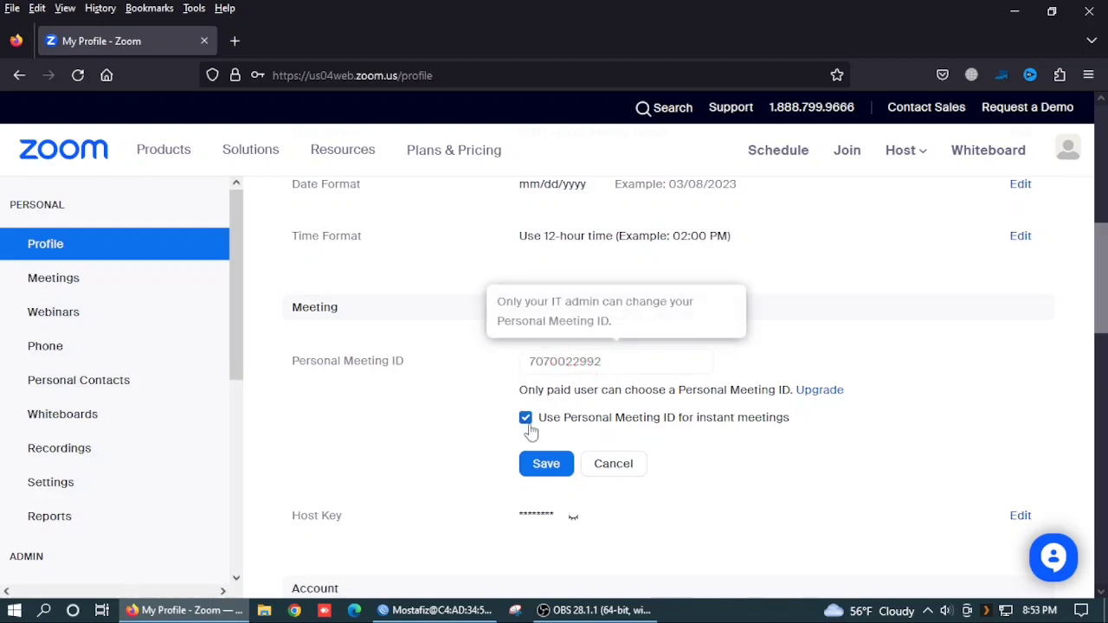
{"action": "left_click", "coordinate": [542, 466]}
{"action": "left_click", "coordinate": [526, 419]}
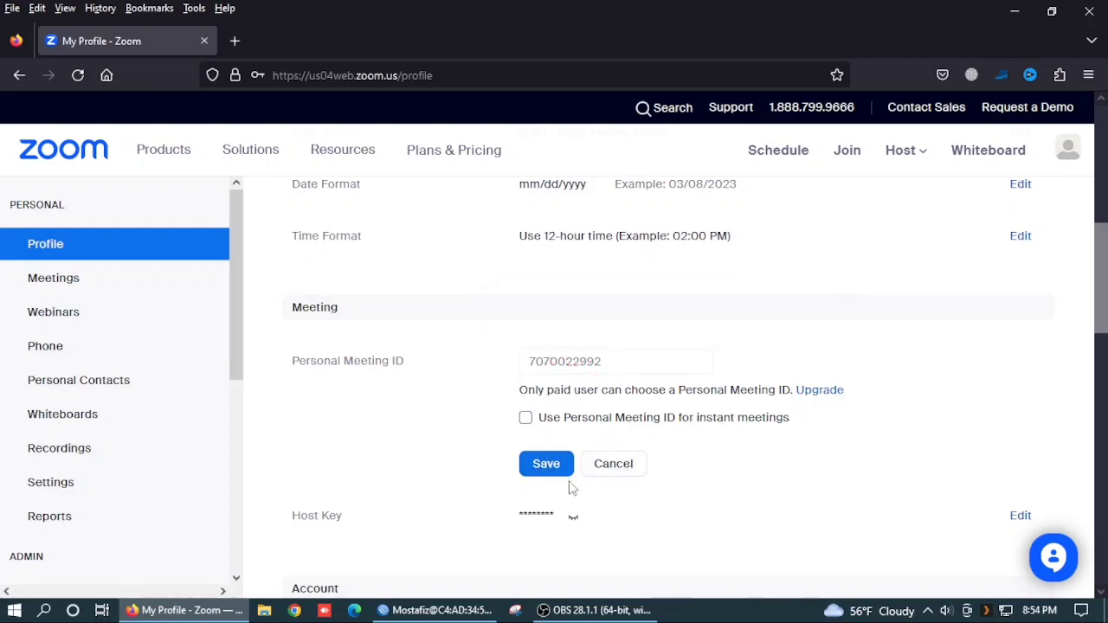
{"action": "left_click", "coordinate": [619, 475]}
{"action": "scroll", "coordinate": [650, 528], "scroll_direction": "down", "scroll_amount": 3}
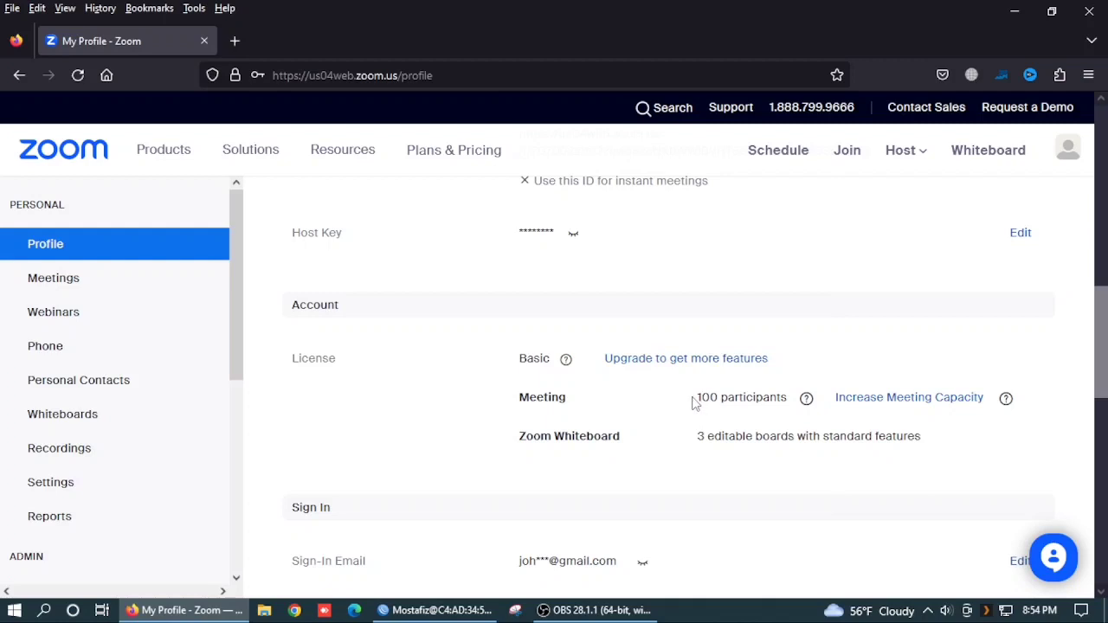
{"action": "left_click_drag", "start_coordinate": [693, 402], "coordinate": [790, 400]}
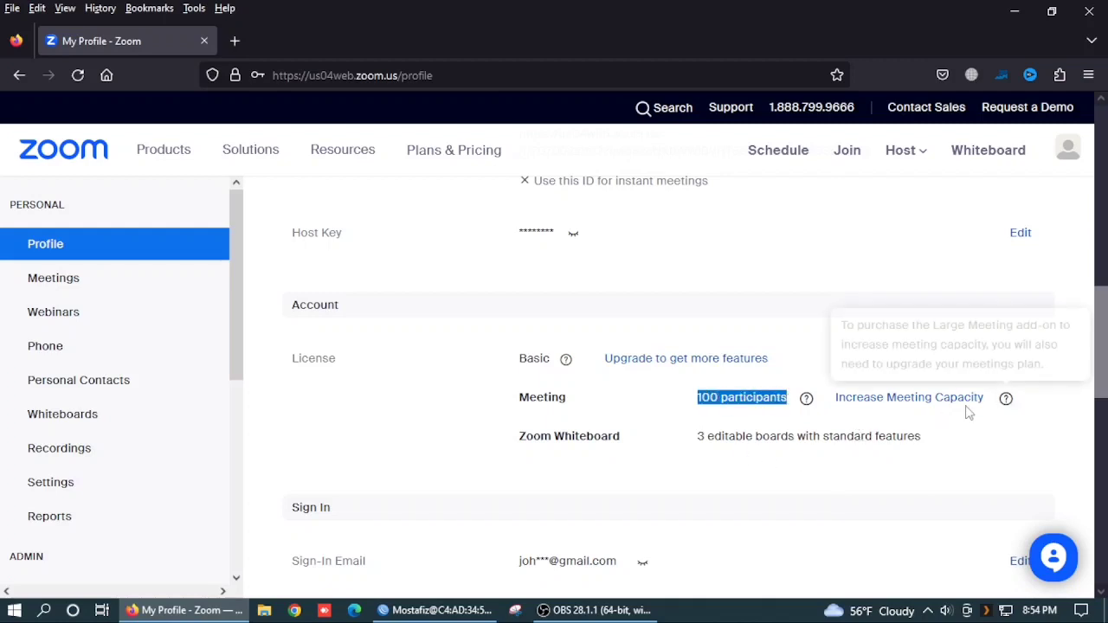
{"action": "mouse_move", "coordinate": [808, 403]}
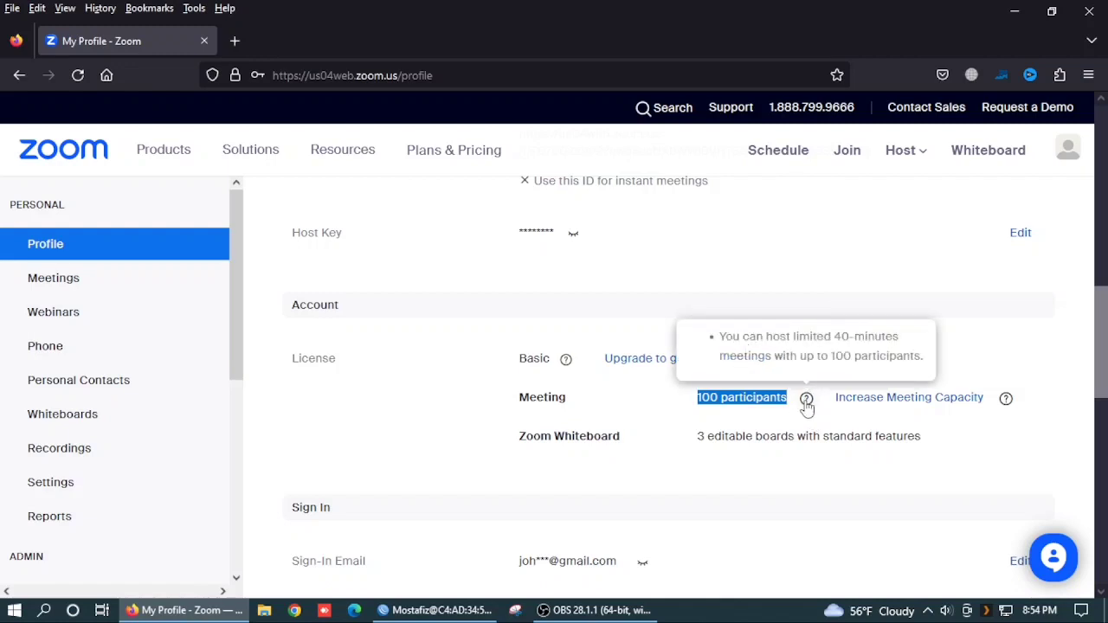
{"action": "mouse_move", "coordinate": [1010, 405]}
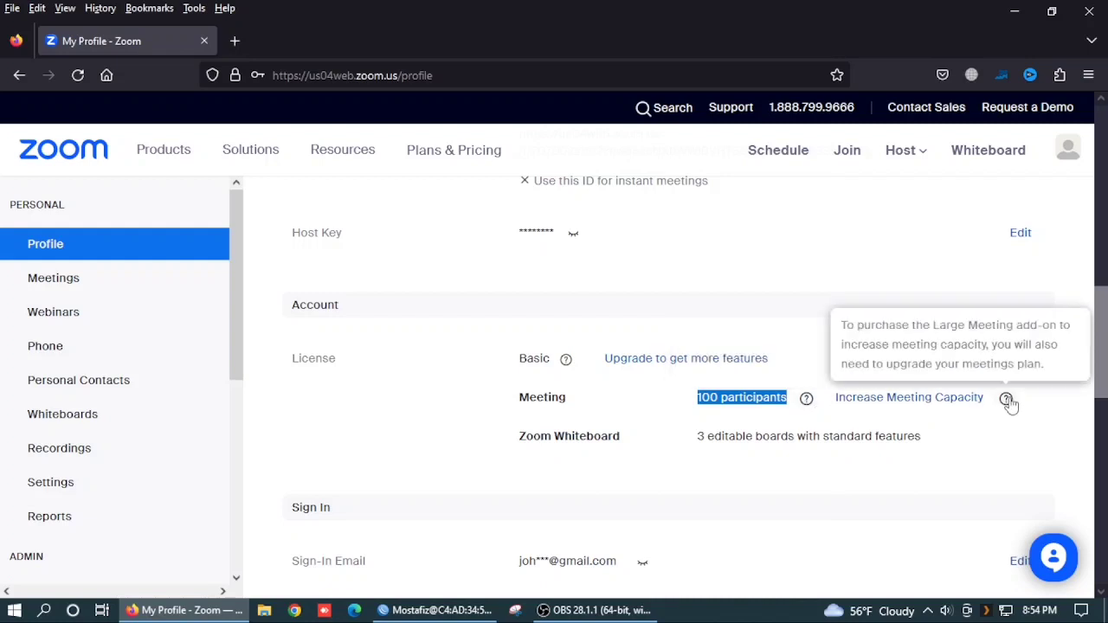
{"action": "scroll", "coordinate": [885, 453], "scroll_direction": "down", "scroll_amount": 2}
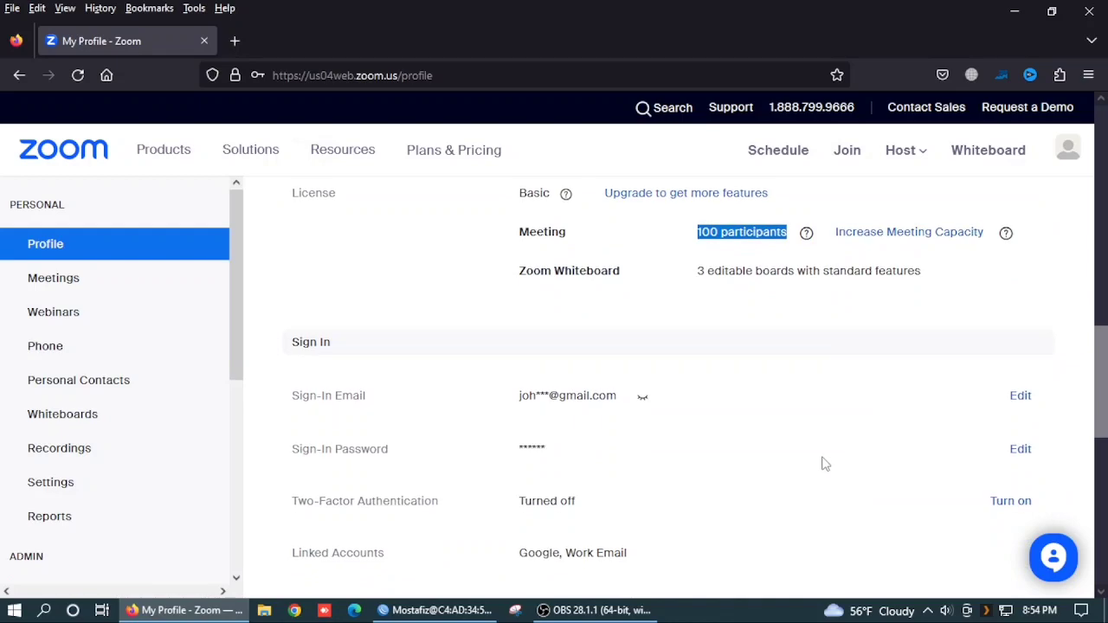
{"action": "scroll", "coordinate": [814, 462], "scroll_direction": "down", "scroll_amount": 3}
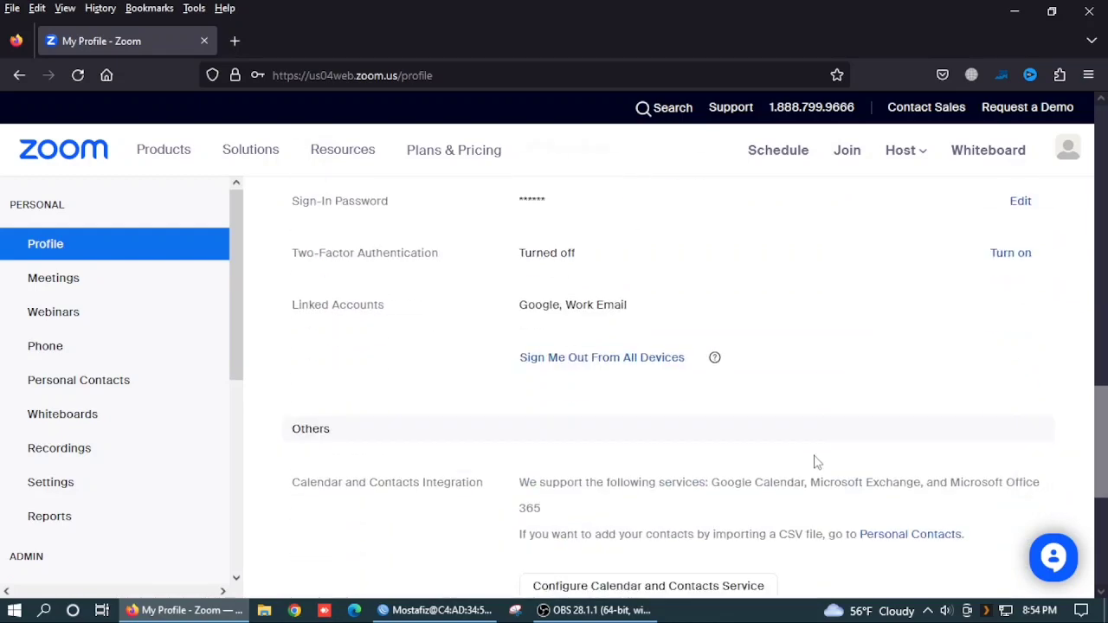
{"action": "scroll", "coordinate": [814, 462], "scroll_direction": "up", "scroll_amount": 5}
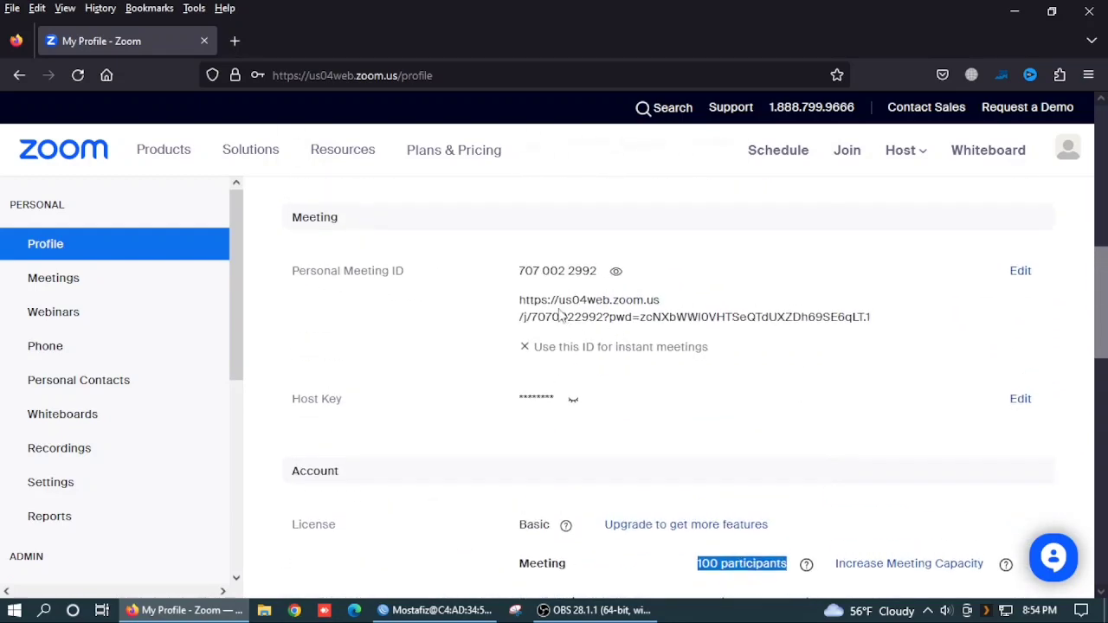
{"action": "scroll", "coordinate": [561, 316], "scroll_direction": "up", "scroll_amount": 5}
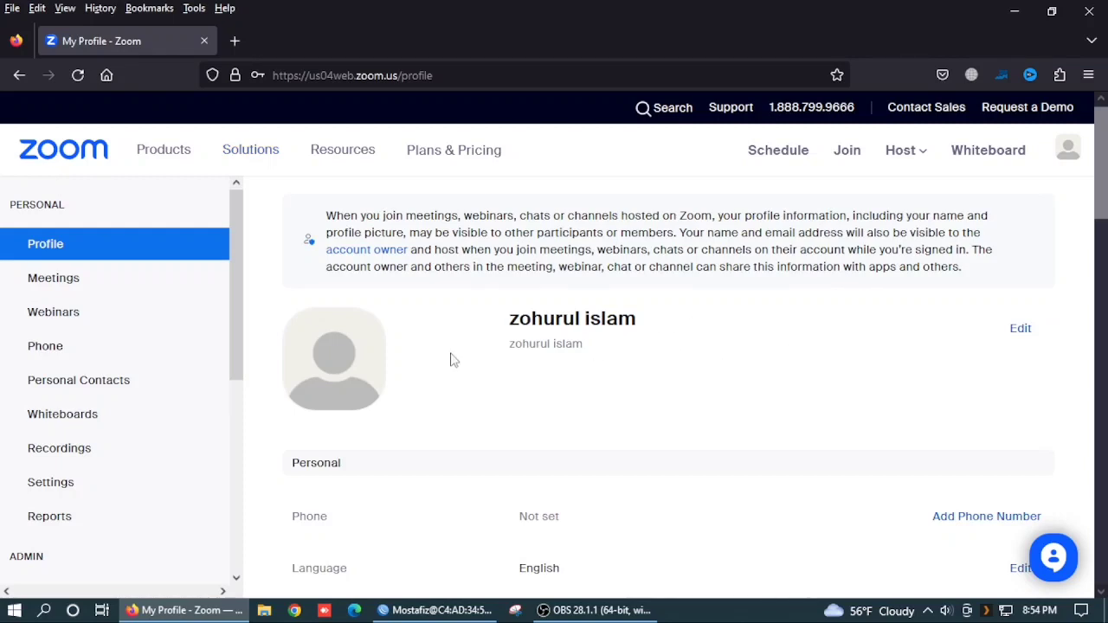
Step: Review the Upcoming meetings list, including today's 'My Meeting'
{"action": "left_click", "coordinate": [60, 286]}
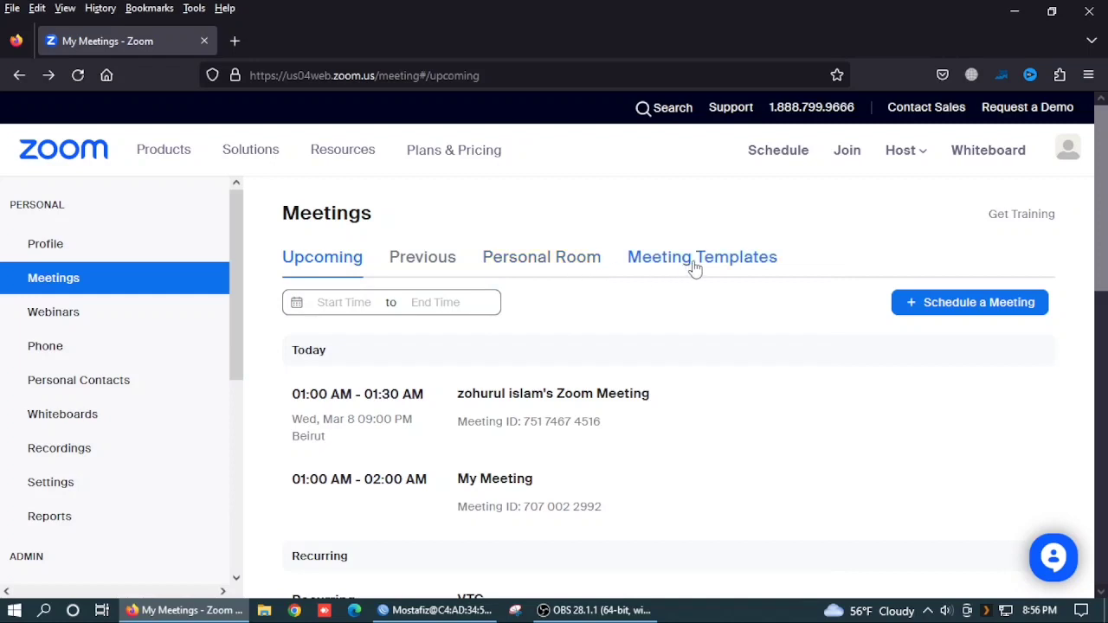
{"action": "mouse_move", "coordinate": [632, 421]}
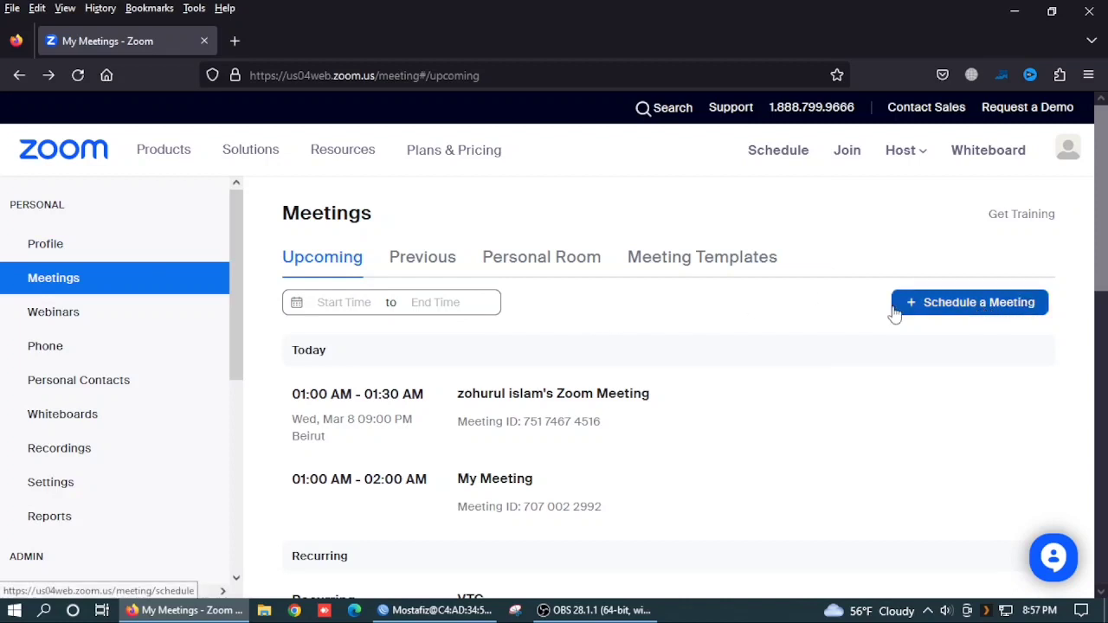
Step: Schedule a new meeting titled VTC starting 03/09/2023 at 12:00 PM for 1 hour
{"action": "left_click", "coordinate": [978, 310]}
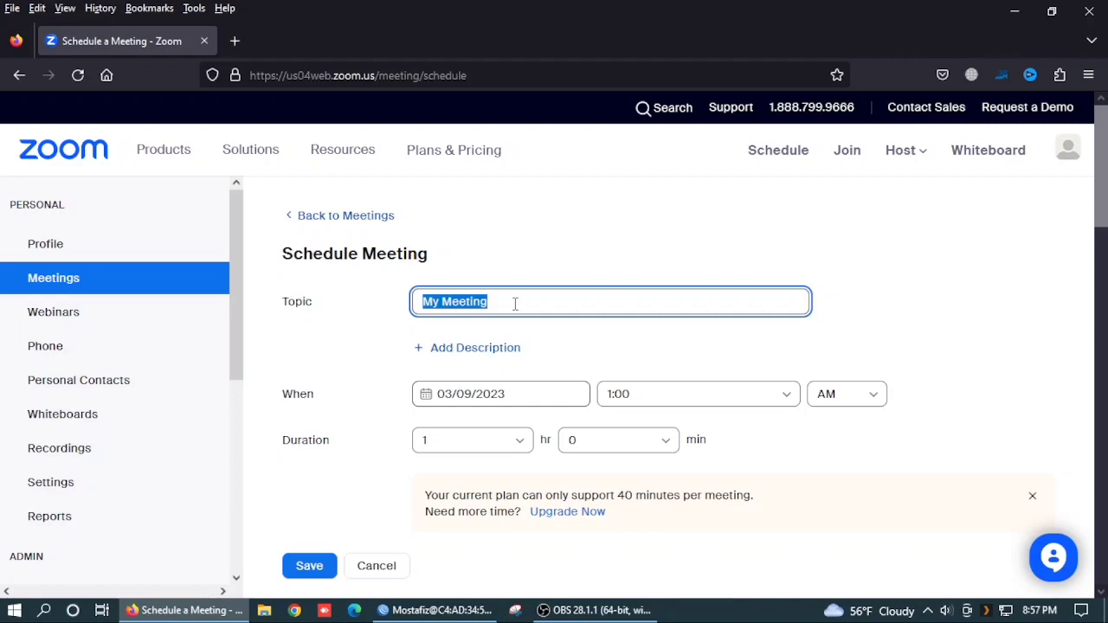
{"action": "type", "text": "VTC"}
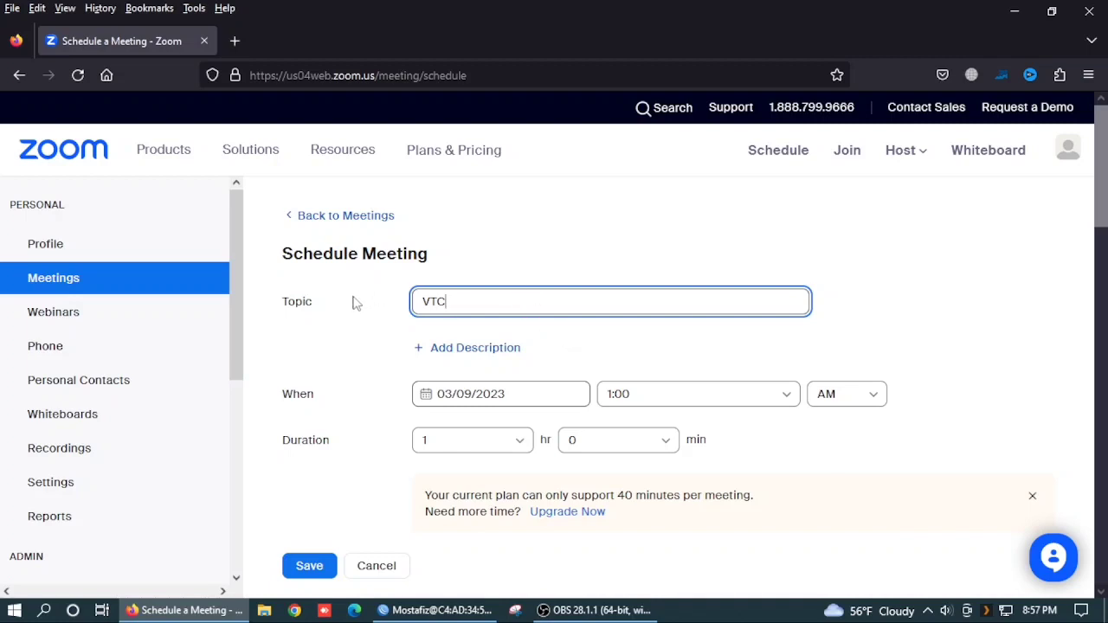
{"action": "left_click", "coordinate": [512, 397]}
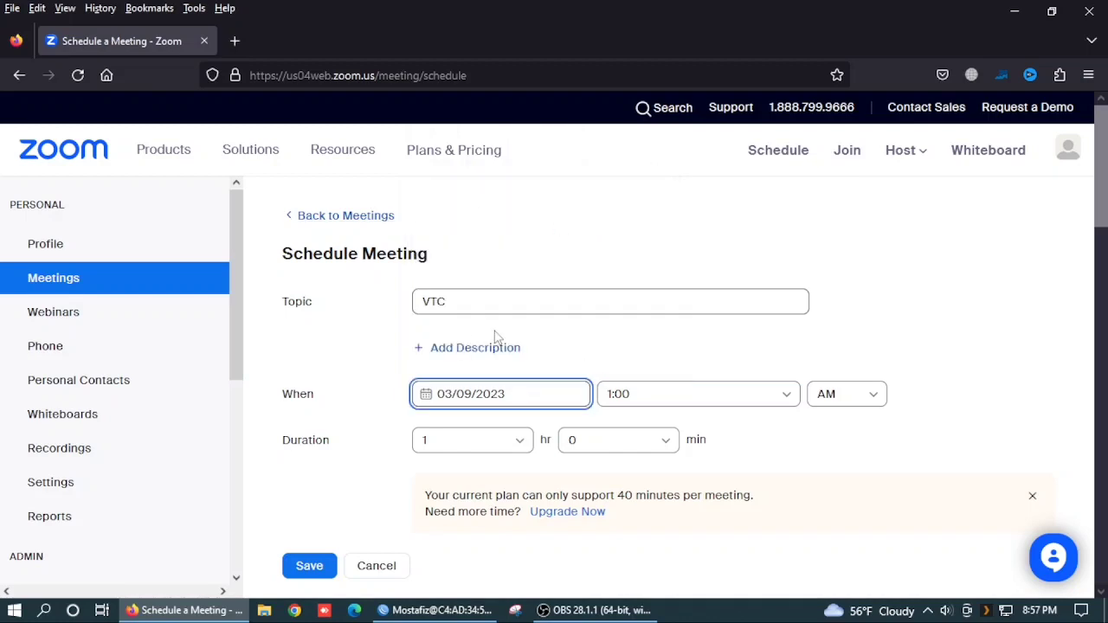
{"action": "left_click", "coordinate": [644, 394]}
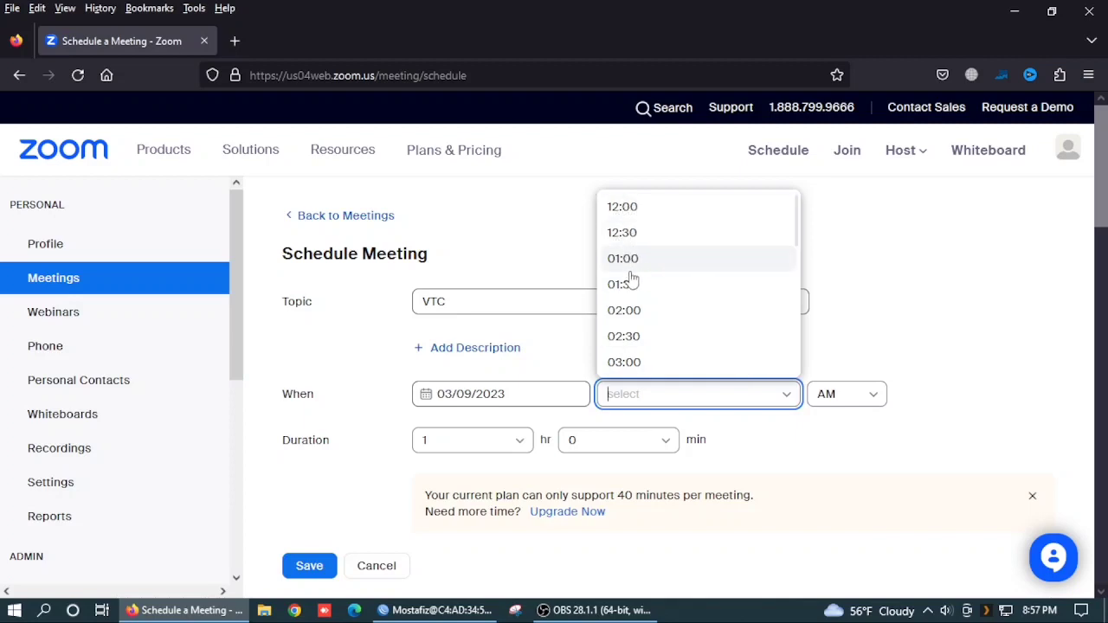
{"action": "left_click", "coordinate": [632, 209]}
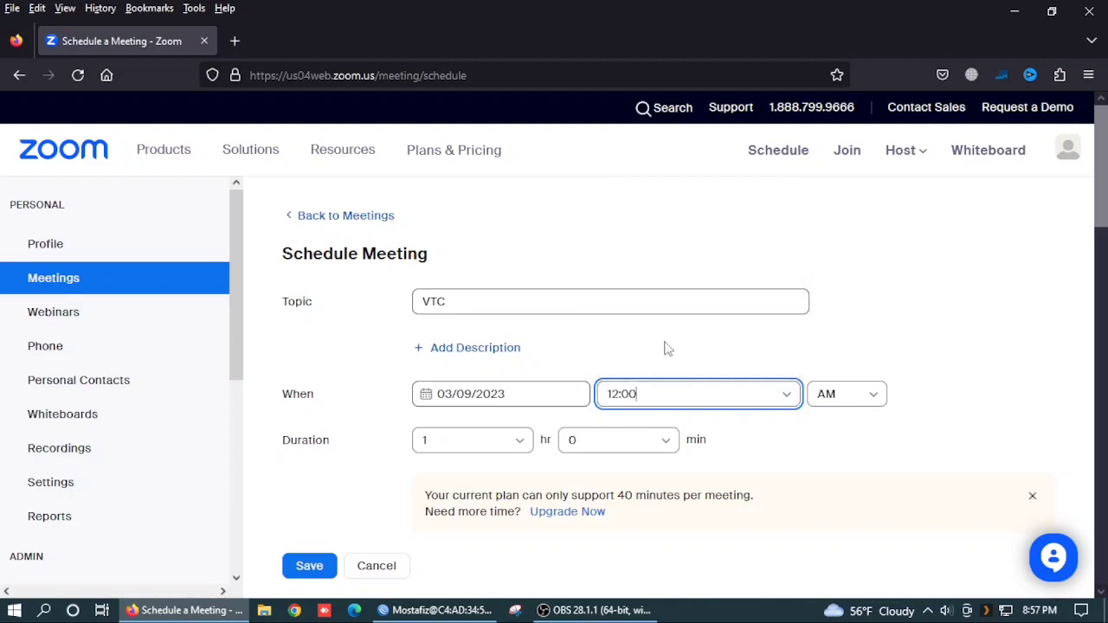
{"action": "left_click", "coordinate": [873, 395]}
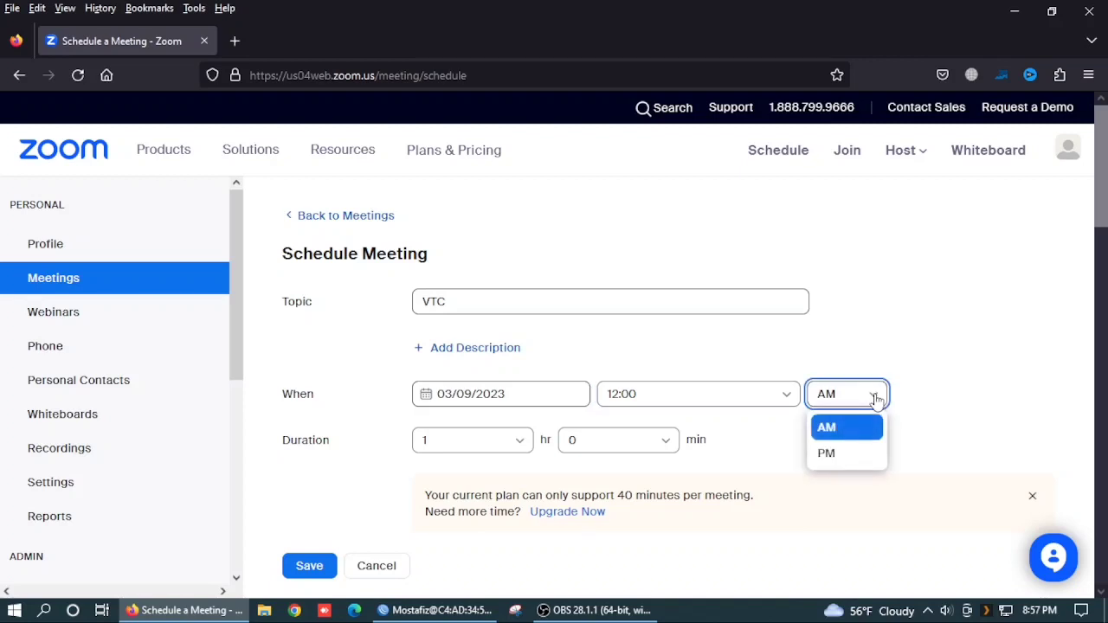
{"action": "left_click", "coordinate": [828, 454]}
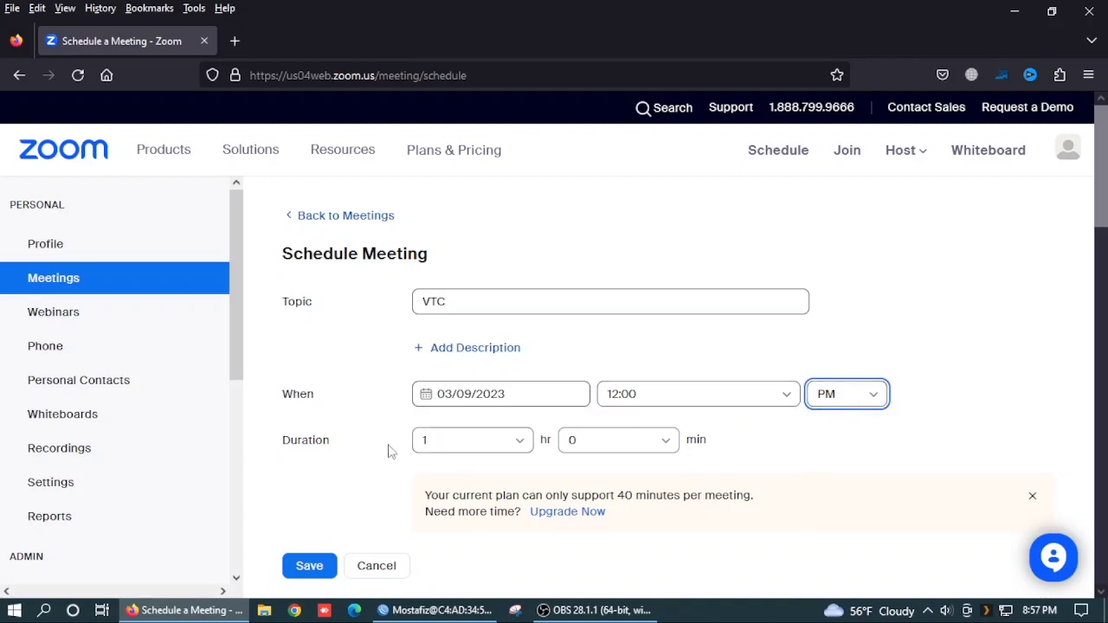
{"action": "left_click", "coordinate": [521, 441]}
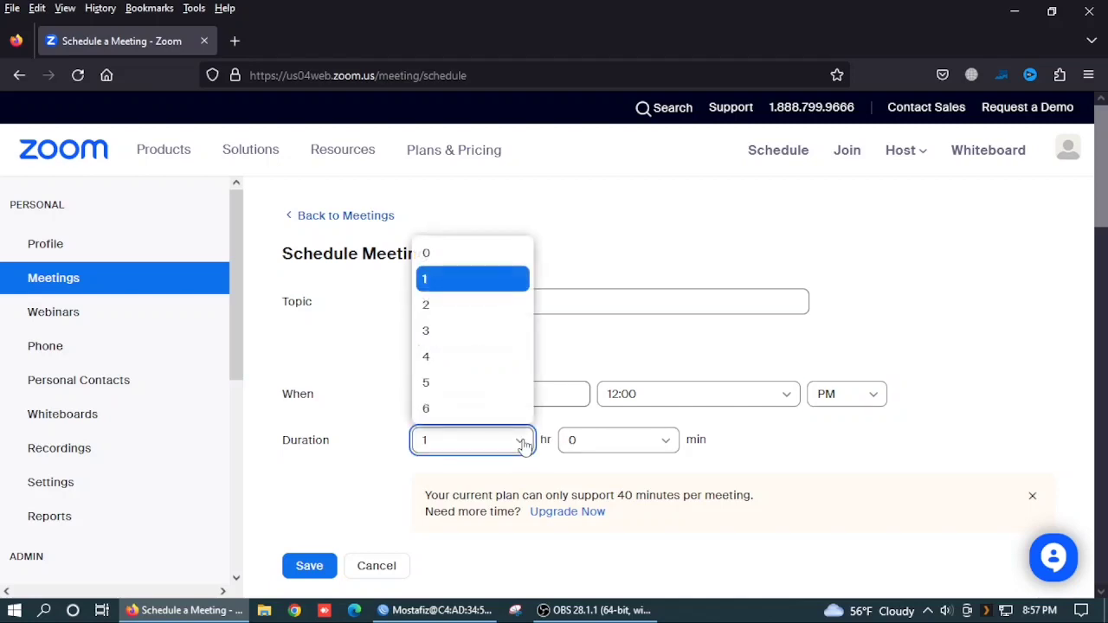
{"action": "left_click", "coordinate": [481, 471]}
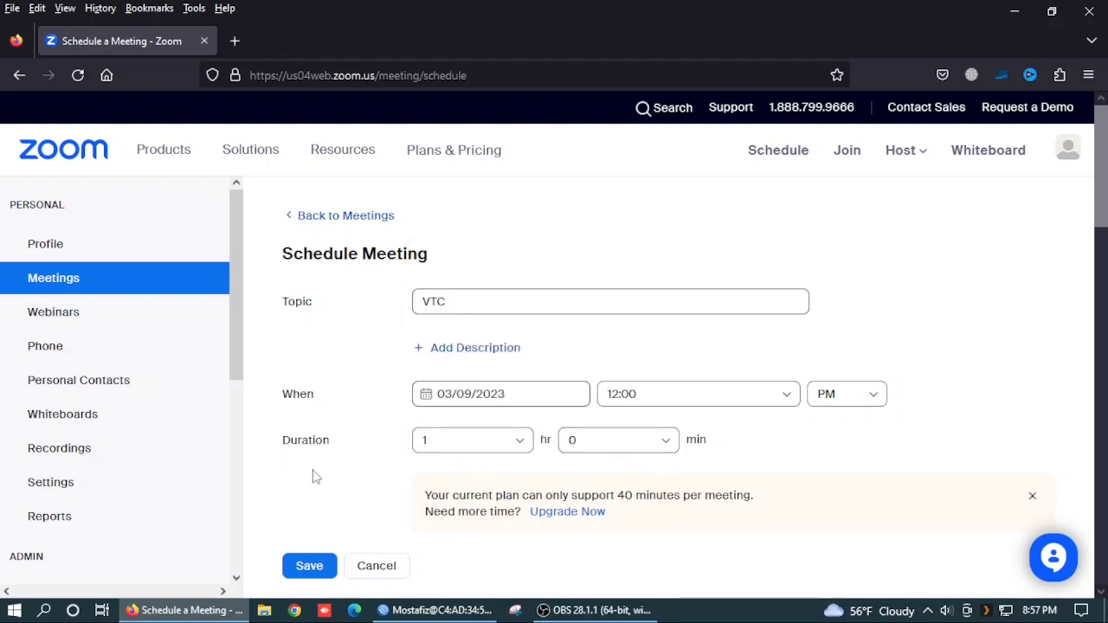
Step: Make the meeting recurring with No Fixed Time recurrence
{"action": "scroll", "coordinate": [572, 483], "scroll_direction": "down", "scroll_amount": 2}
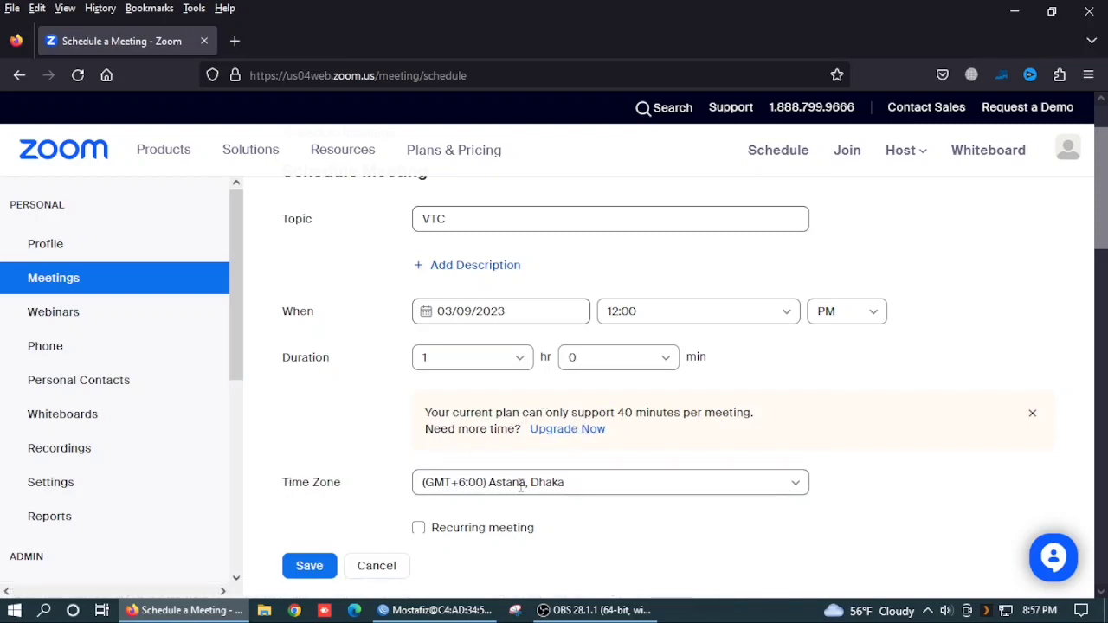
{"action": "scroll", "coordinate": [554, 496], "scroll_direction": "down", "scroll_amount": 2}
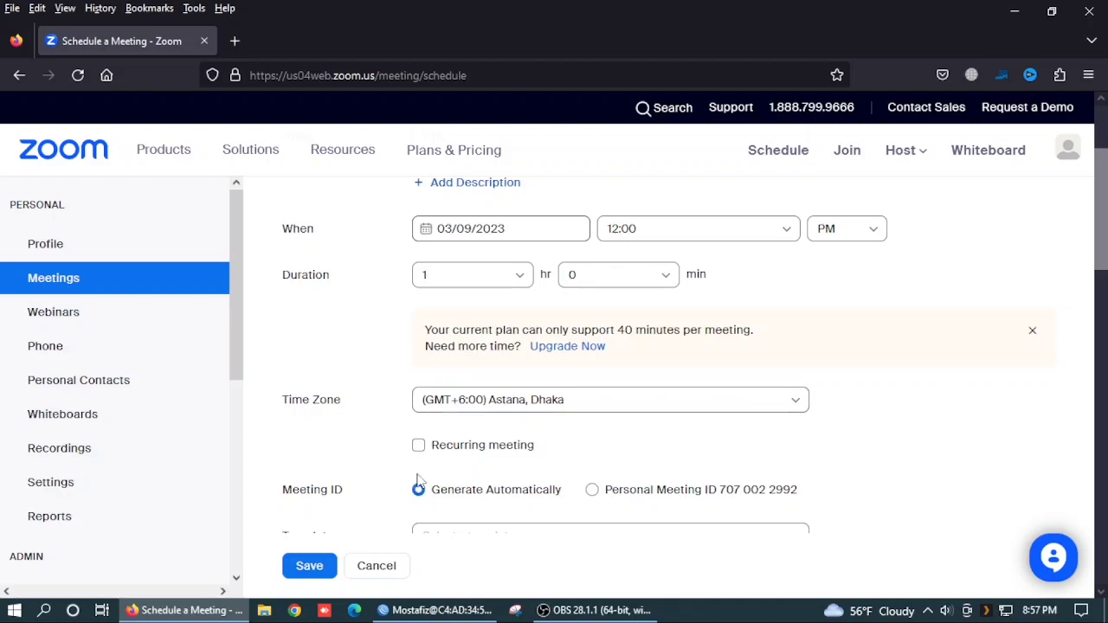
{"action": "left_click", "coordinate": [419, 447]}
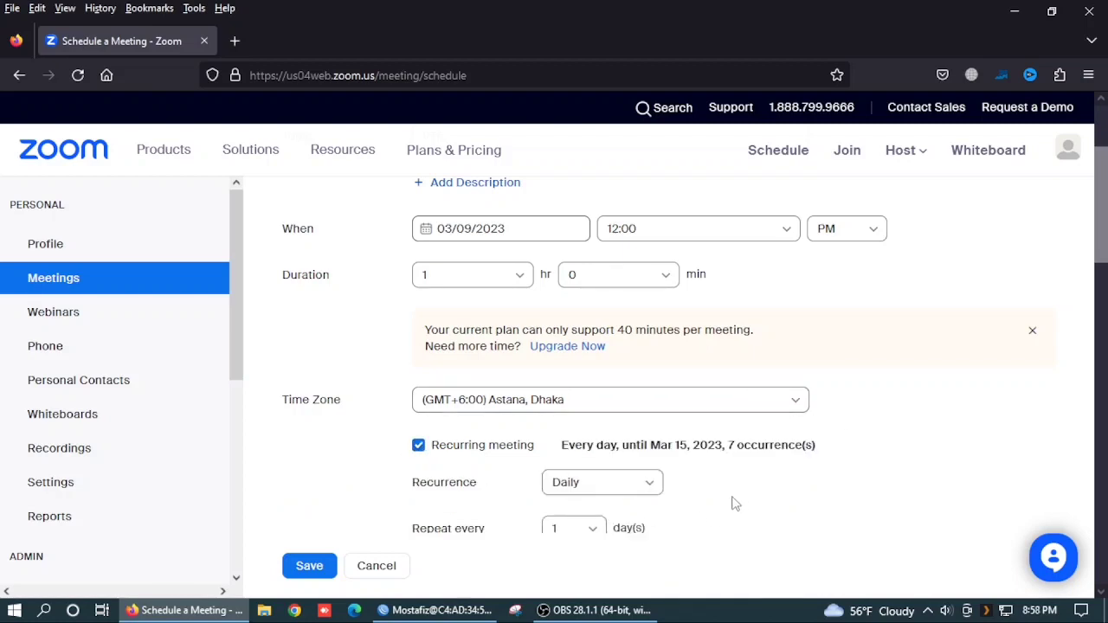
{"action": "scroll", "coordinate": [734, 503], "scroll_direction": "down", "scroll_amount": 2}
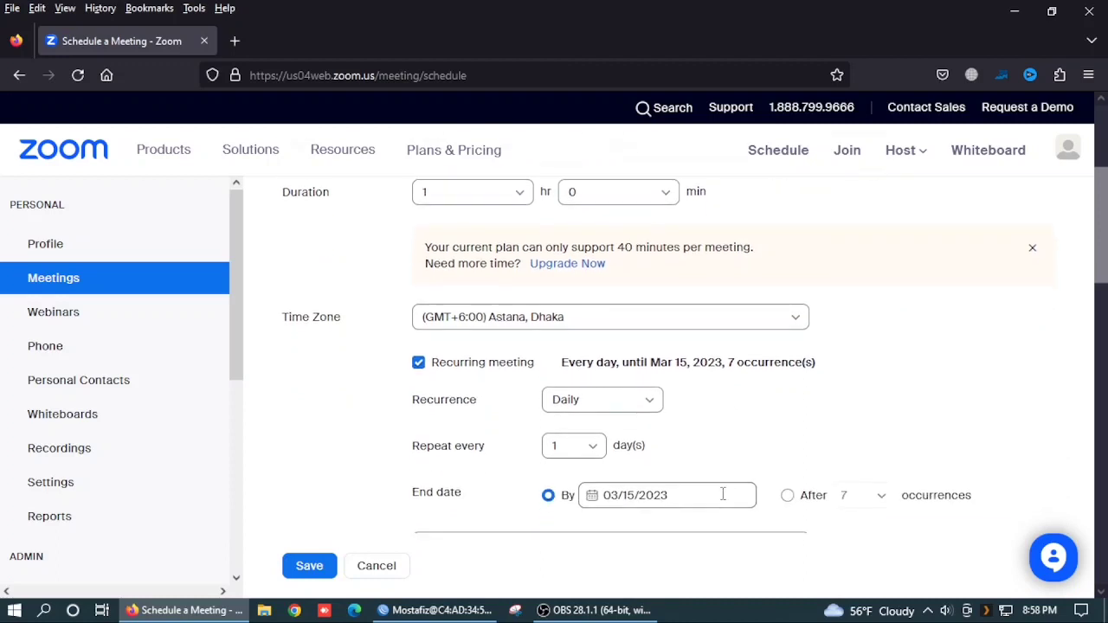
{"action": "left_click", "coordinate": [653, 406]}
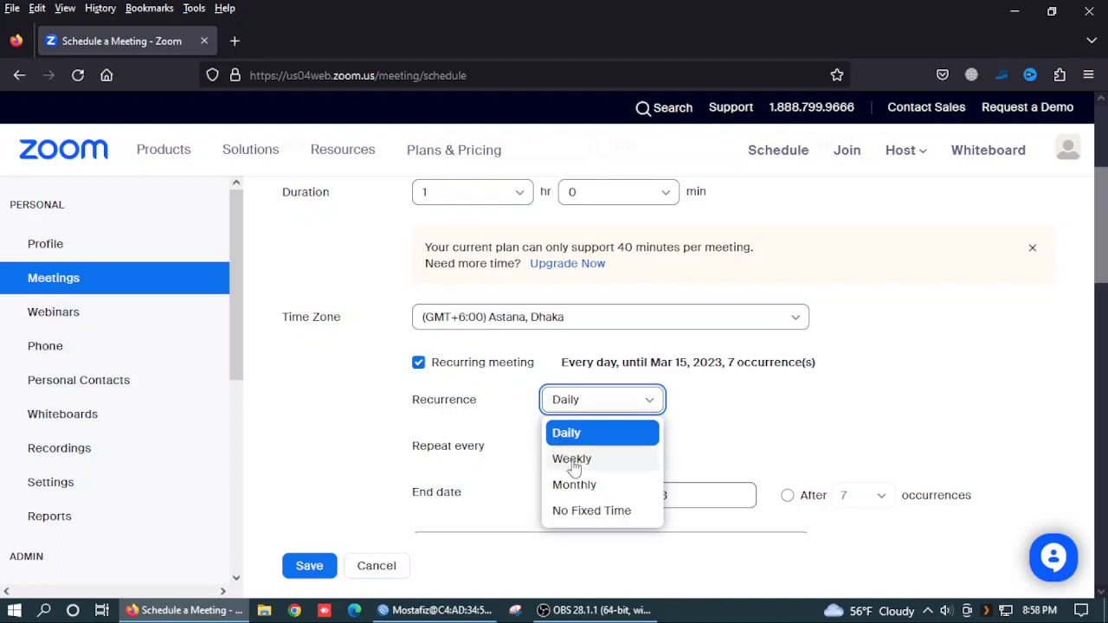
{"action": "left_click", "coordinate": [589, 511]}
{"action": "scroll", "coordinate": [598, 494], "scroll_direction": "down", "scroll_amount": 3}
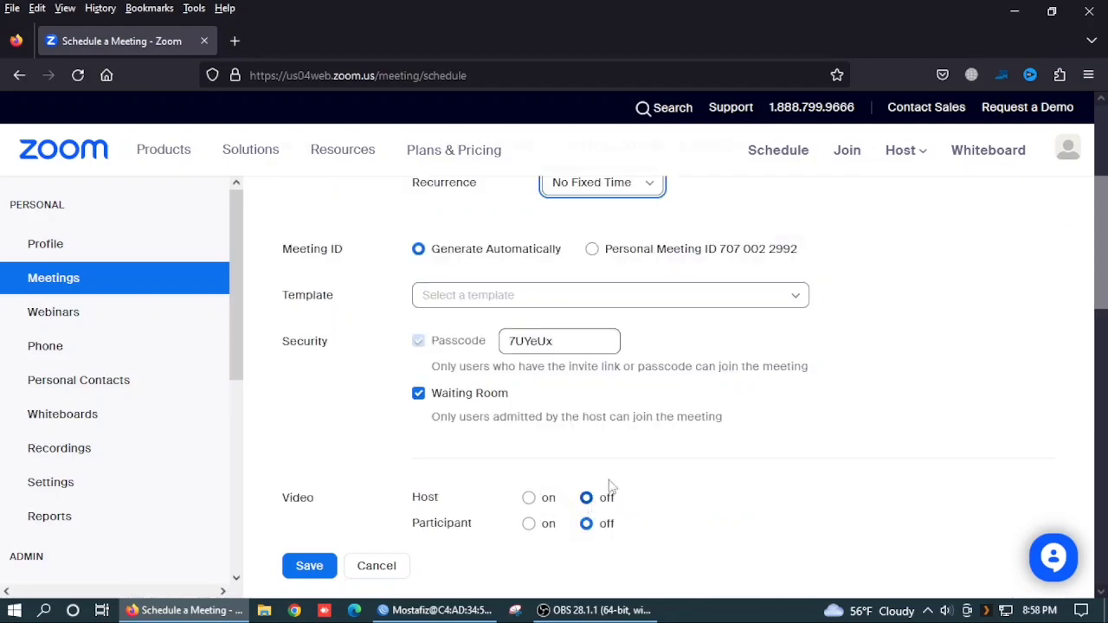
{"action": "scroll", "coordinate": [612, 473], "scroll_direction": "down", "scroll_amount": 2}
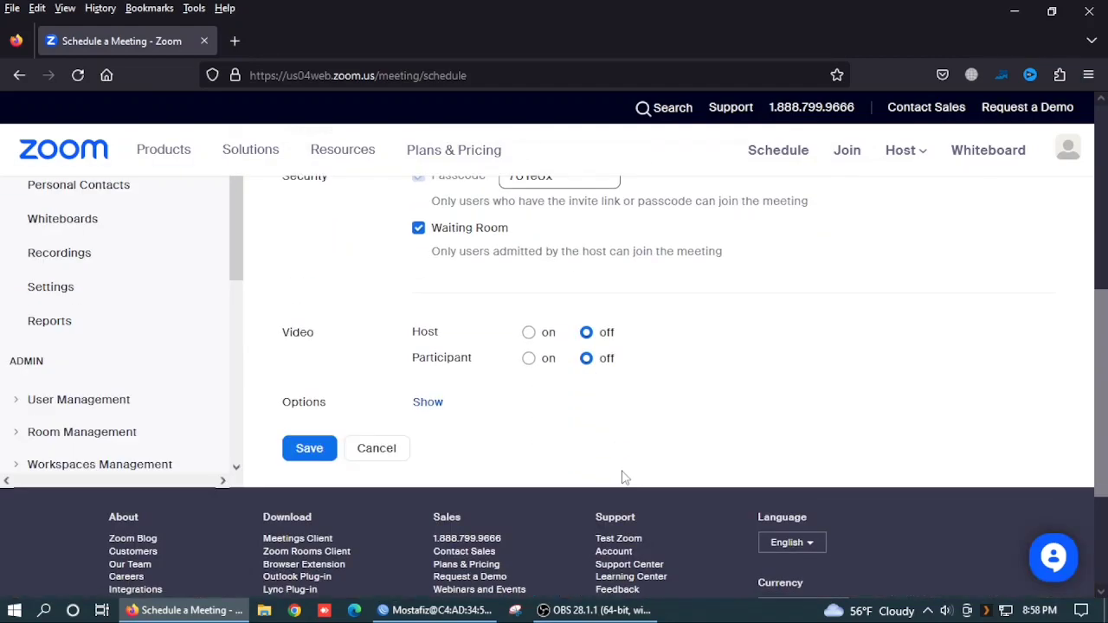
{"action": "scroll", "coordinate": [624, 478], "scroll_direction": "up", "scroll_amount": 4}
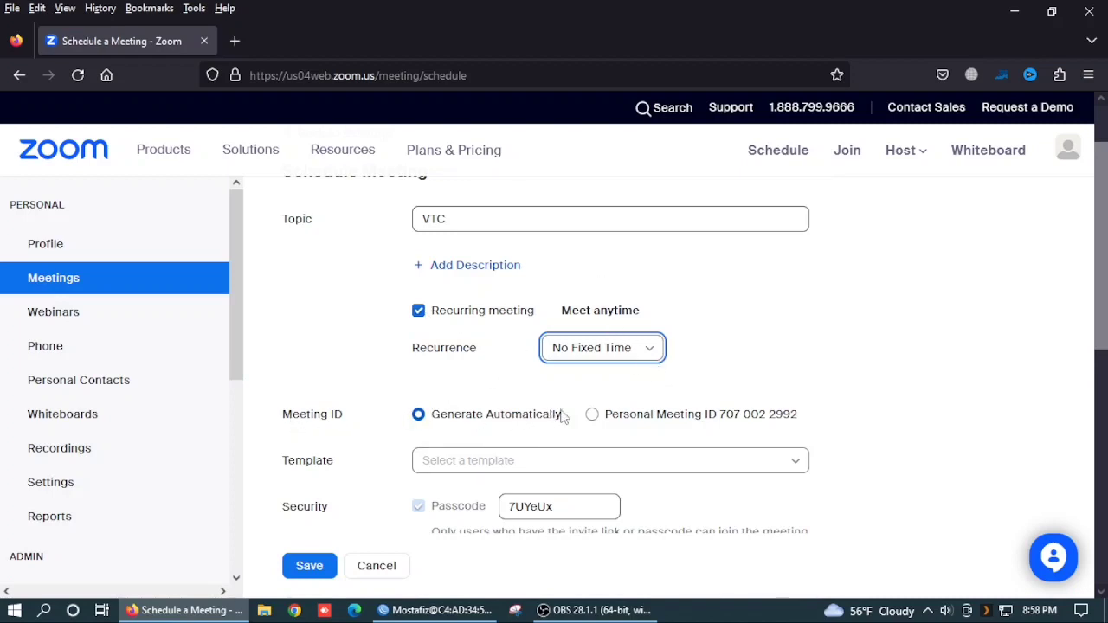
Step: Use the Personal Meeting ID for the meeting, keeping its existing passcode
{"action": "left_click", "coordinate": [593, 415]}
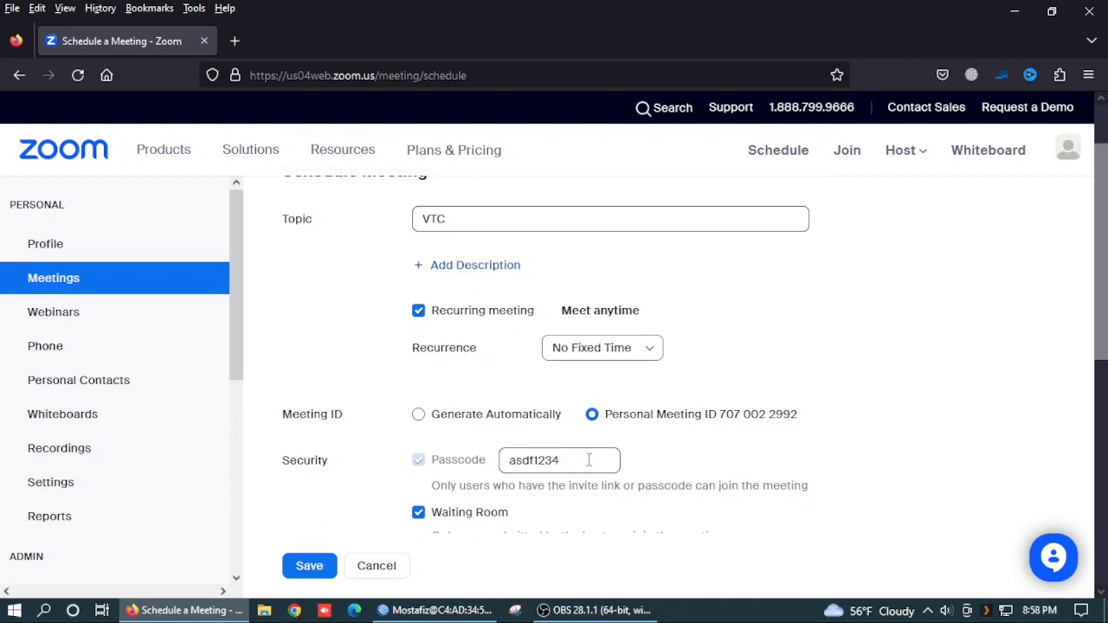
{"action": "left_click_drag", "start_coordinate": [570, 467], "coordinate": [509, 468]}
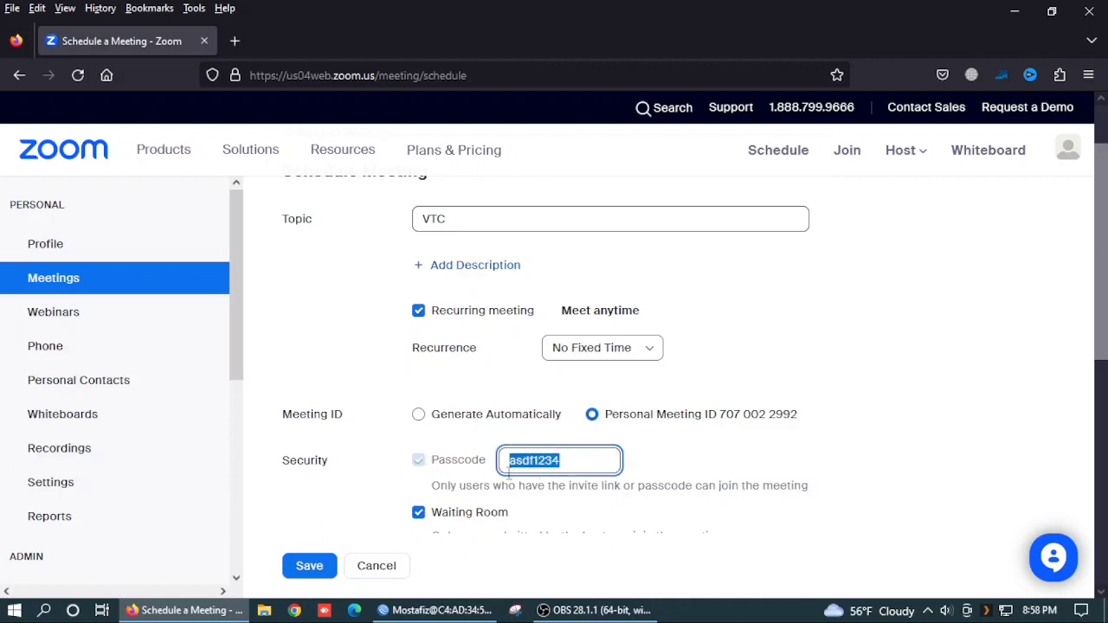
{"action": "left_click", "coordinate": [585, 461]}
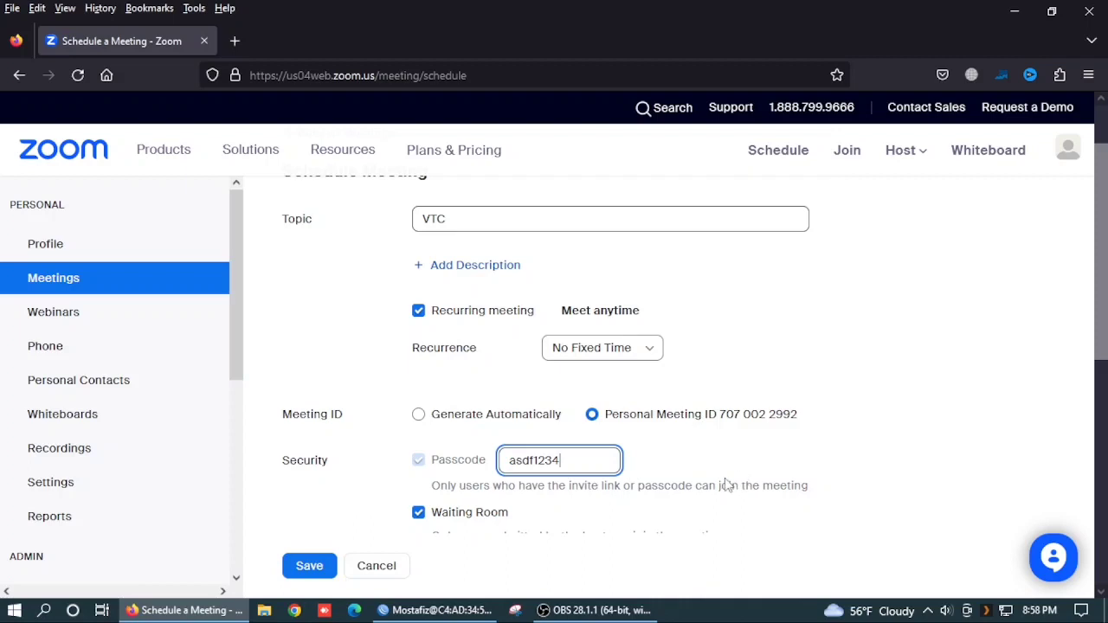
Step: Turn off the Waiting Room and scroll down to the Save button
{"action": "scroll", "coordinate": [728, 482], "scroll_direction": "down", "scroll_amount": 1}
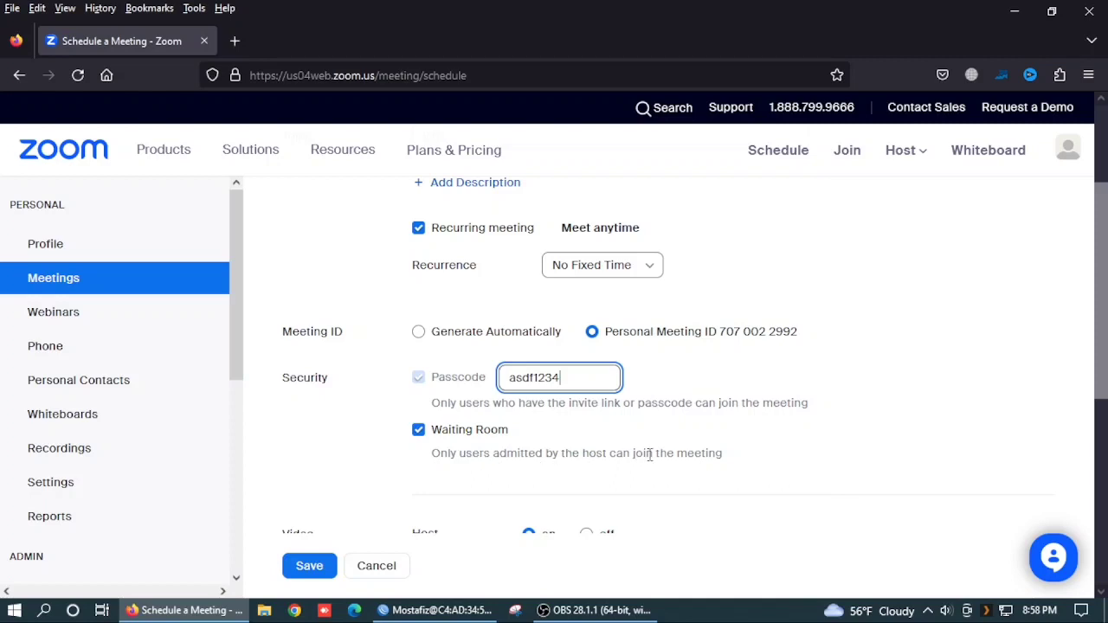
{"action": "left_click", "coordinate": [420, 433]}
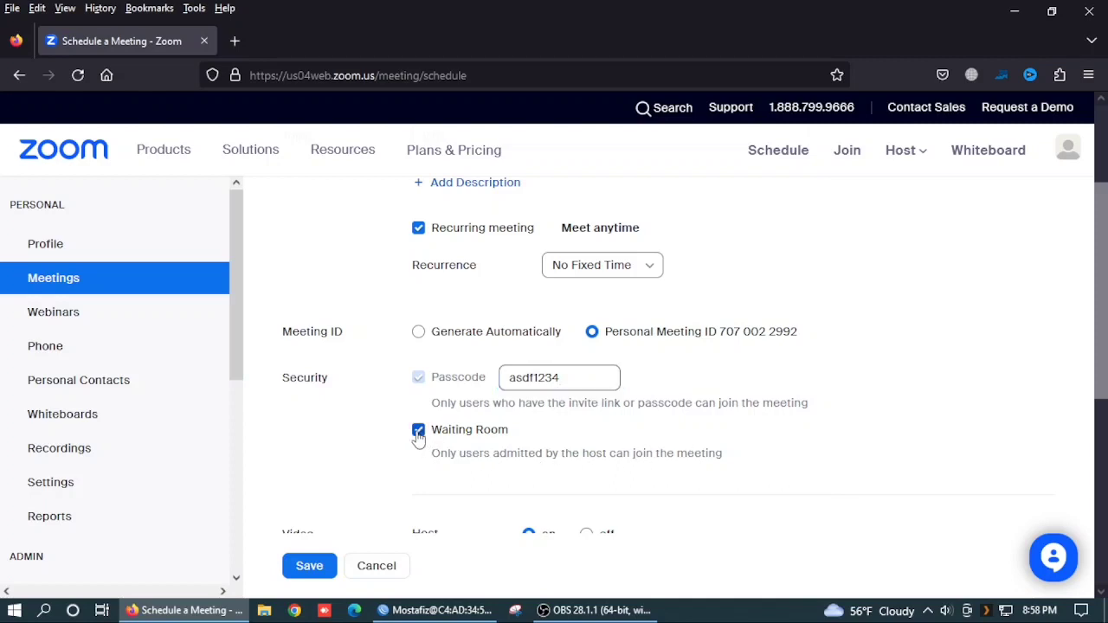
{"action": "left_click", "coordinate": [419, 433]}
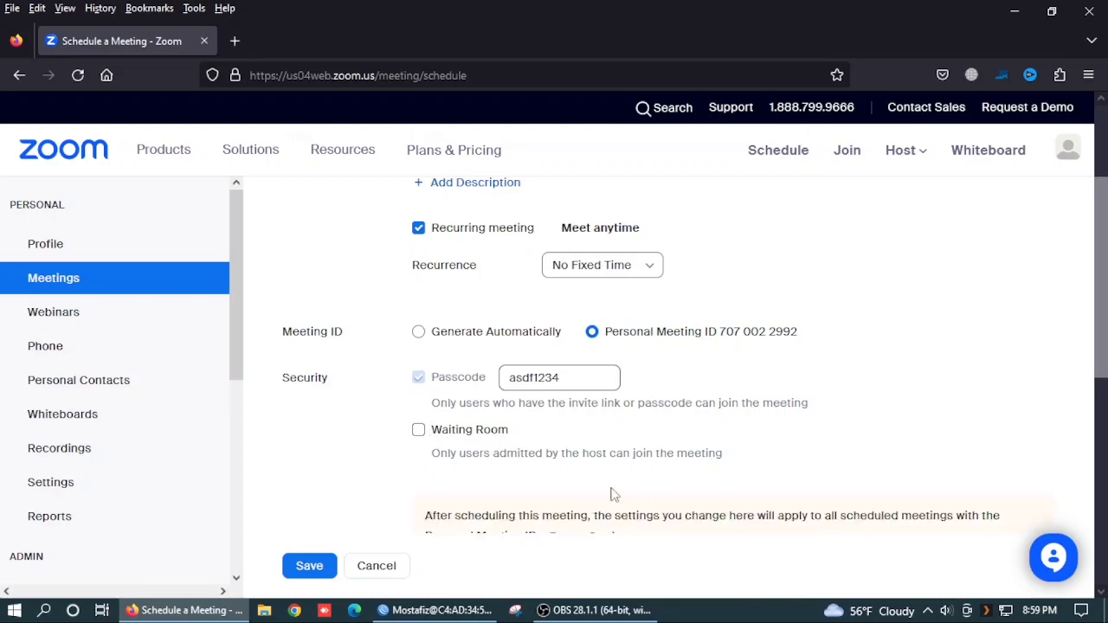
{"action": "scroll", "coordinate": [684, 481], "scroll_direction": "down", "scroll_amount": 3}
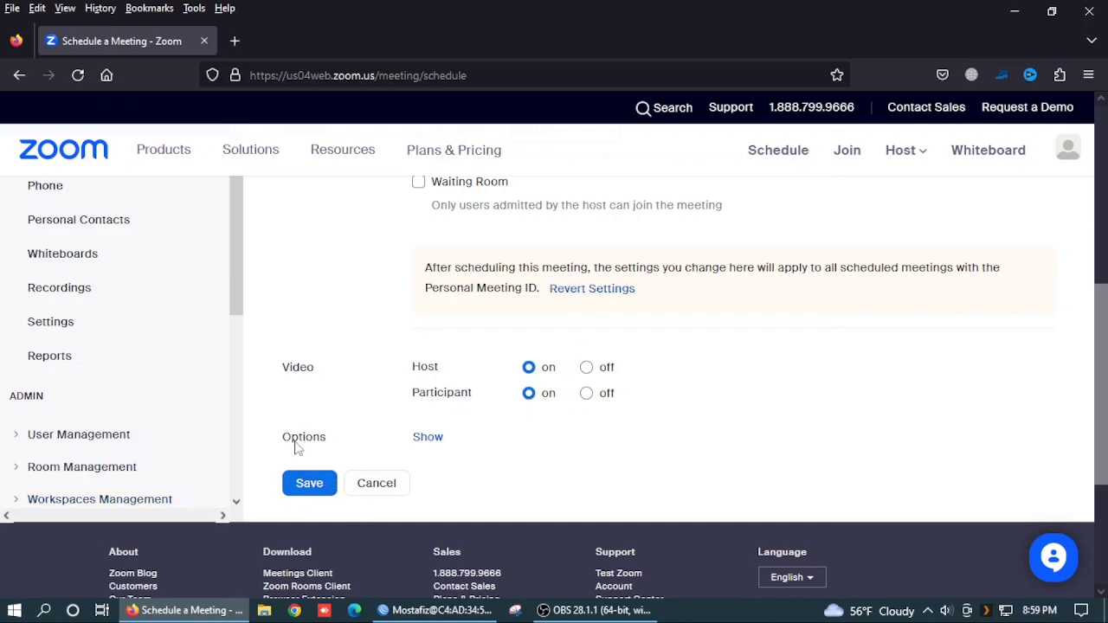
{"action": "left_click", "coordinate": [317, 495]}
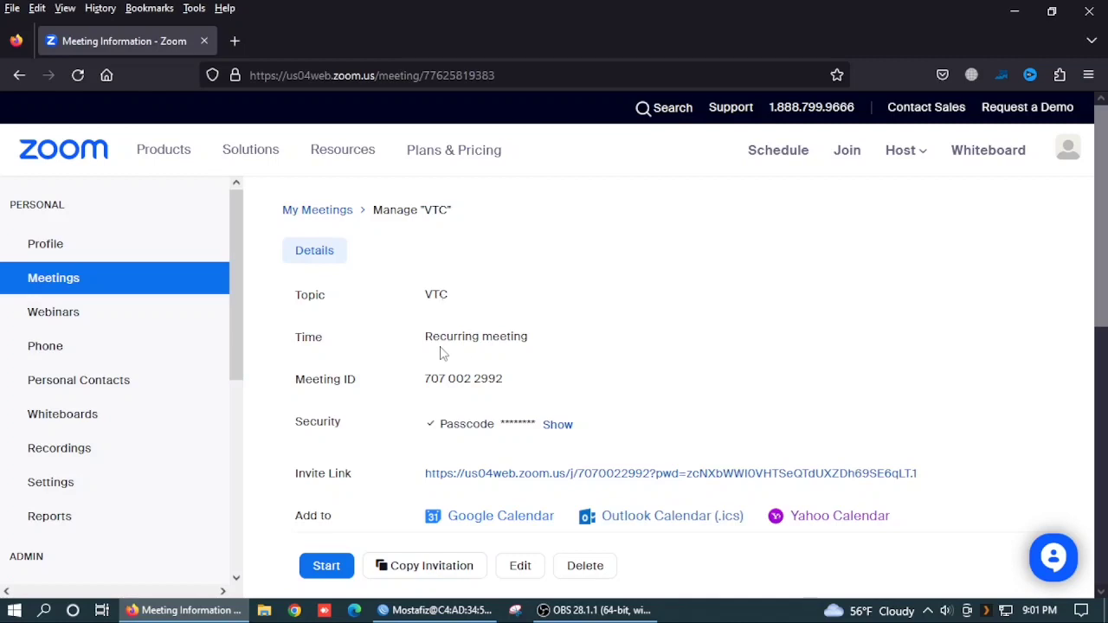
{"action": "left_click", "coordinate": [553, 426]}
{"action": "left_click", "coordinate": [575, 425]}
{"action": "scroll", "coordinate": [613, 401], "scroll_direction": "down", "scroll_amount": 2}
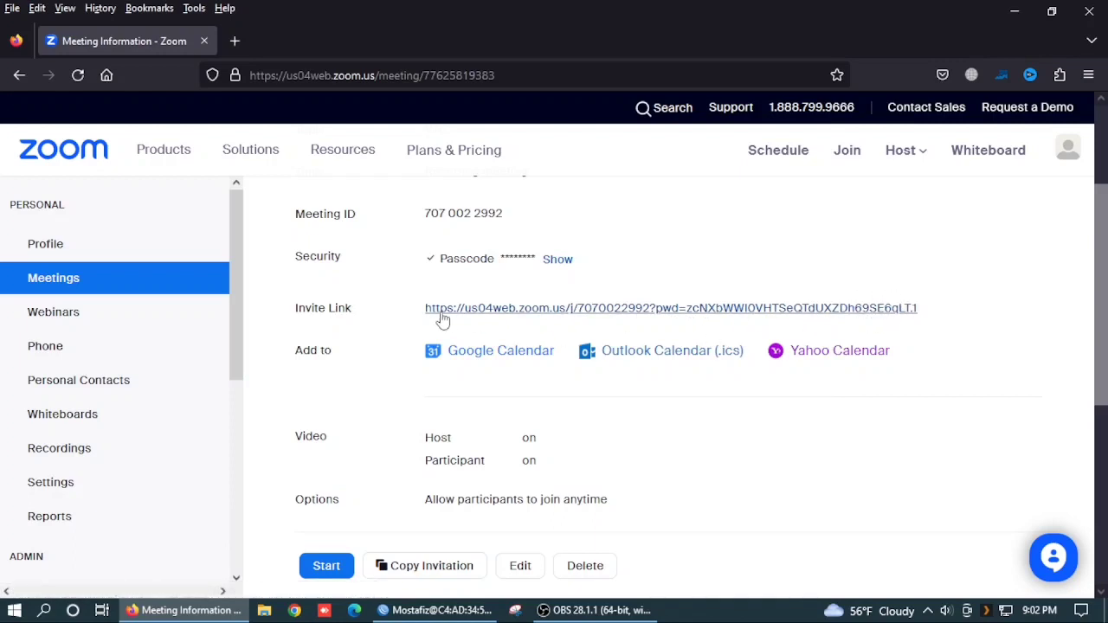
{"action": "left_click_drag", "start_coordinate": [421, 313], "coordinate": [920, 319]}
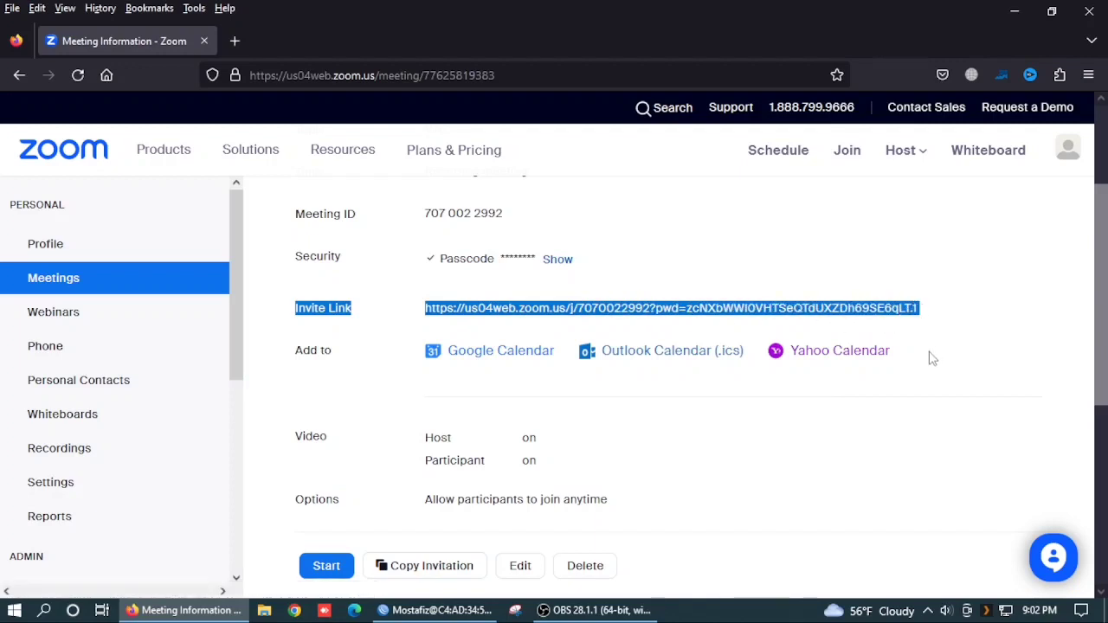
{"action": "left_click", "coordinate": [755, 413]}
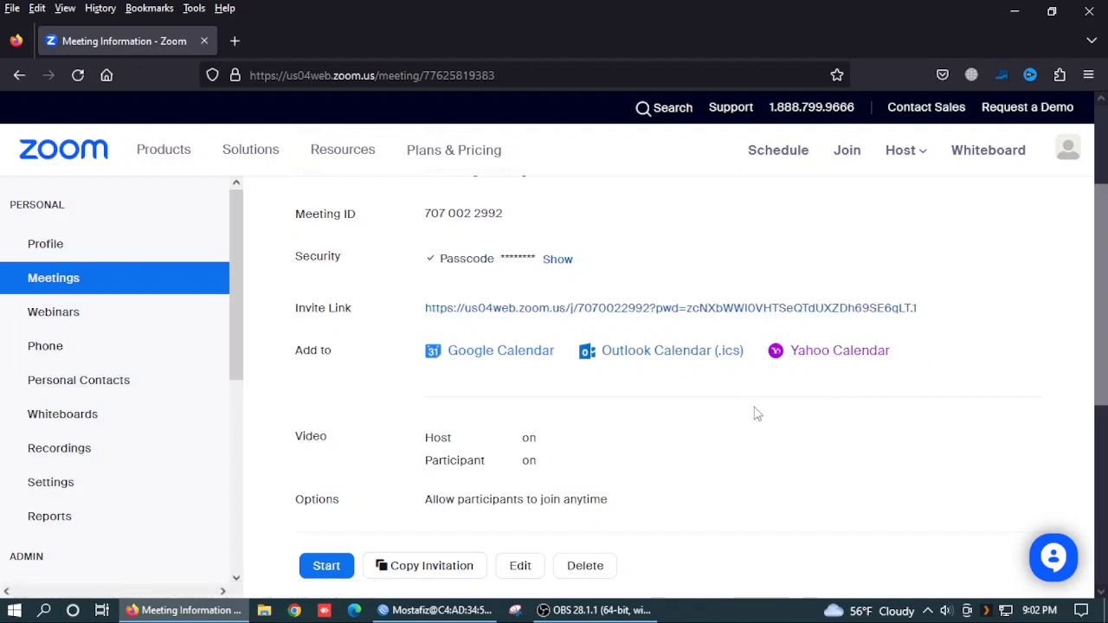
{"action": "scroll", "coordinate": [552, 451], "scroll_direction": "down", "scroll_amount": 1}
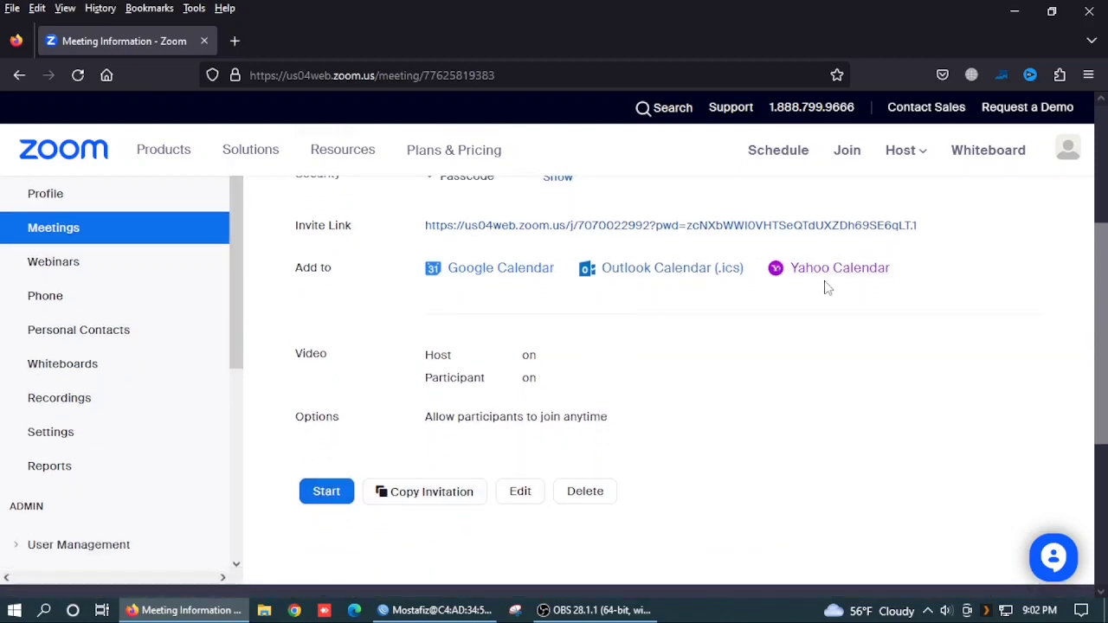
Step: Copy the VTC meeting's full invitation to the clipboard and close the invitation dialog
{"action": "left_click", "coordinate": [424, 495]}
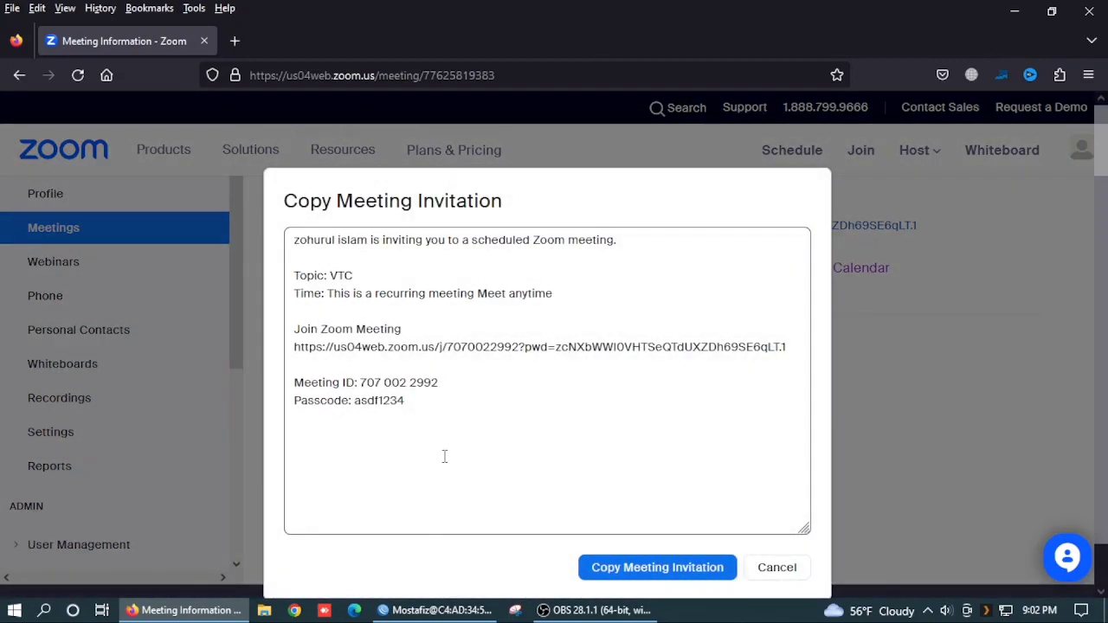
{"action": "left_click_drag", "start_coordinate": [410, 411], "coordinate": [294, 264]}
{"action": "left_click", "coordinate": [560, 420]}
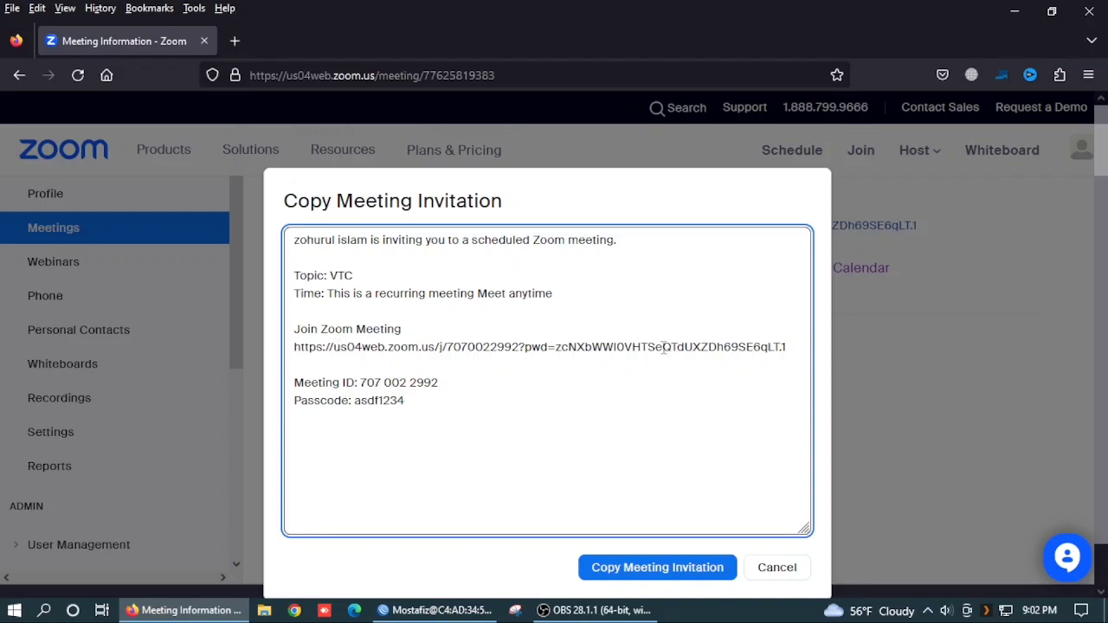
{"action": "left_click", "coordinate": [643, 577]}
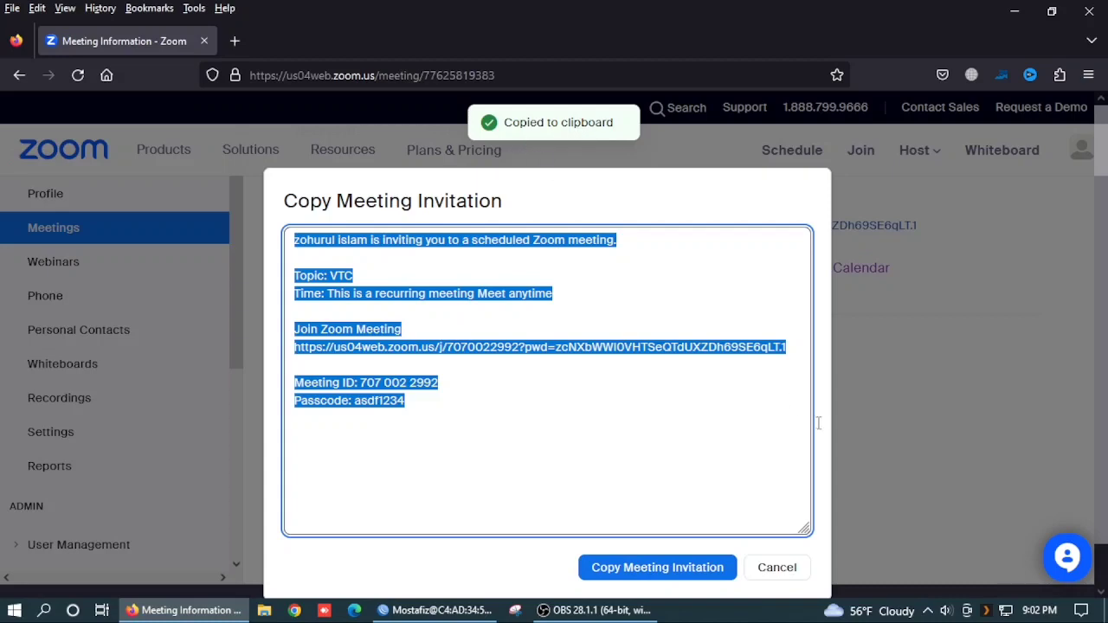
{"action": "left_click", "coordinate": [777, 567]}
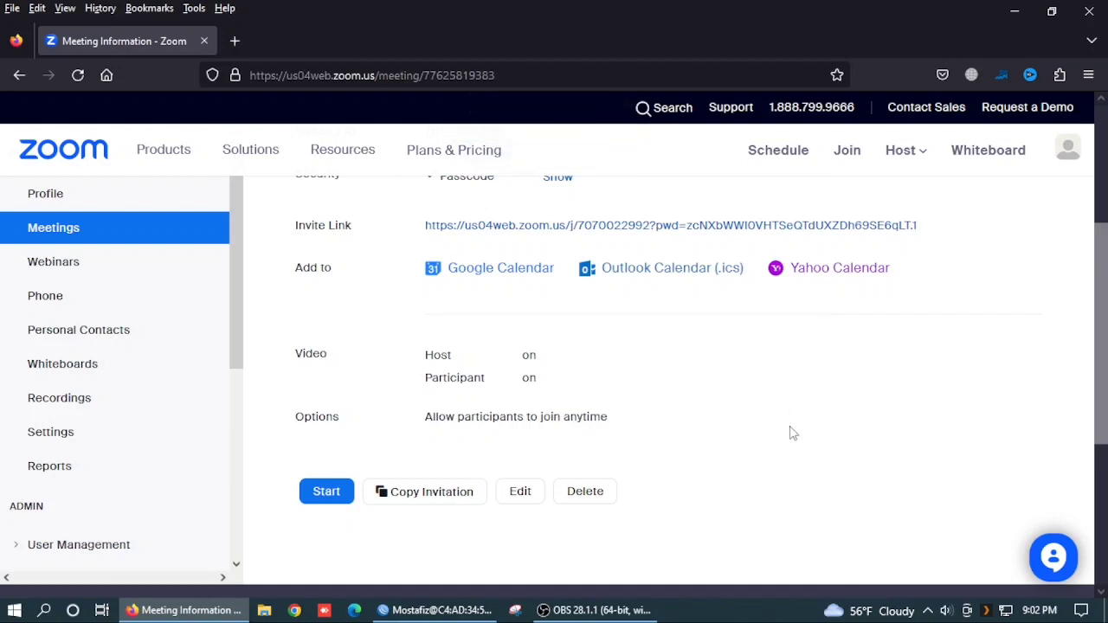
Step: Reload the meeting details page and copy the Meeting ID
{"action": "key", "text": "F5"}
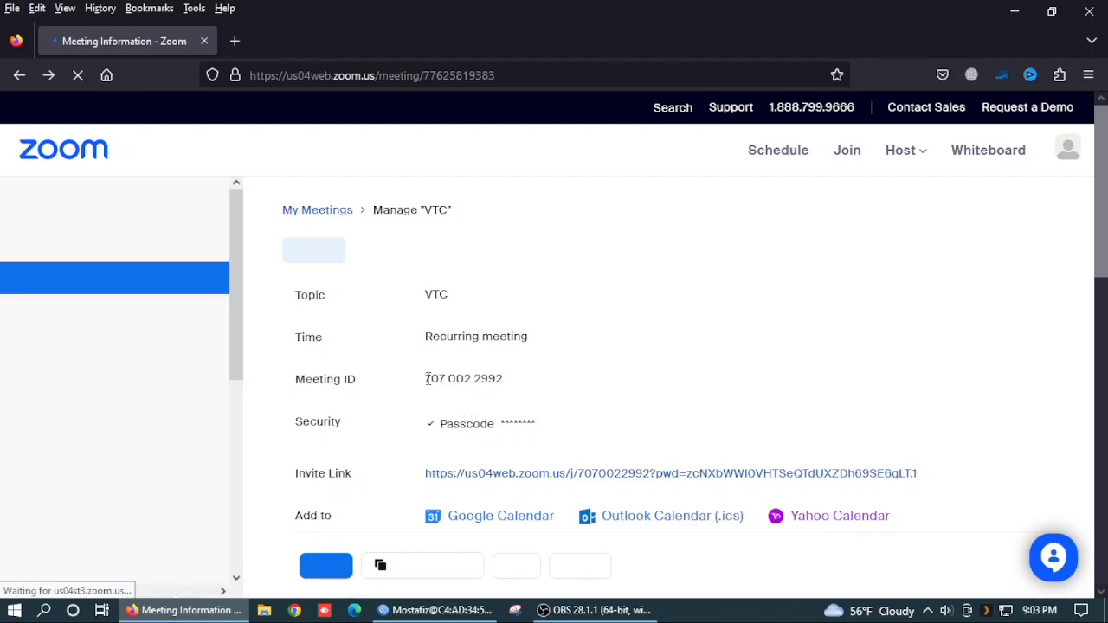
{"action": "left_click_drag", "start_coordinate": [426, 378], "coordinate": [509, 386]}
{"action": "right_click", "coordinate": [491, 386]}
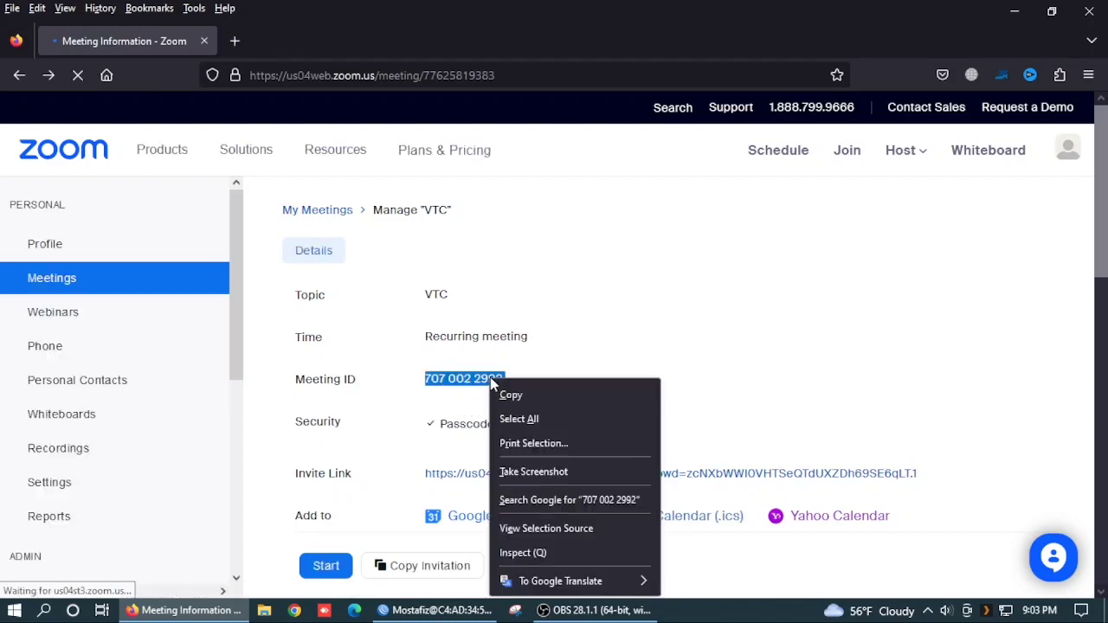
{"action": "left_click", "coordinate": [509, 394]}
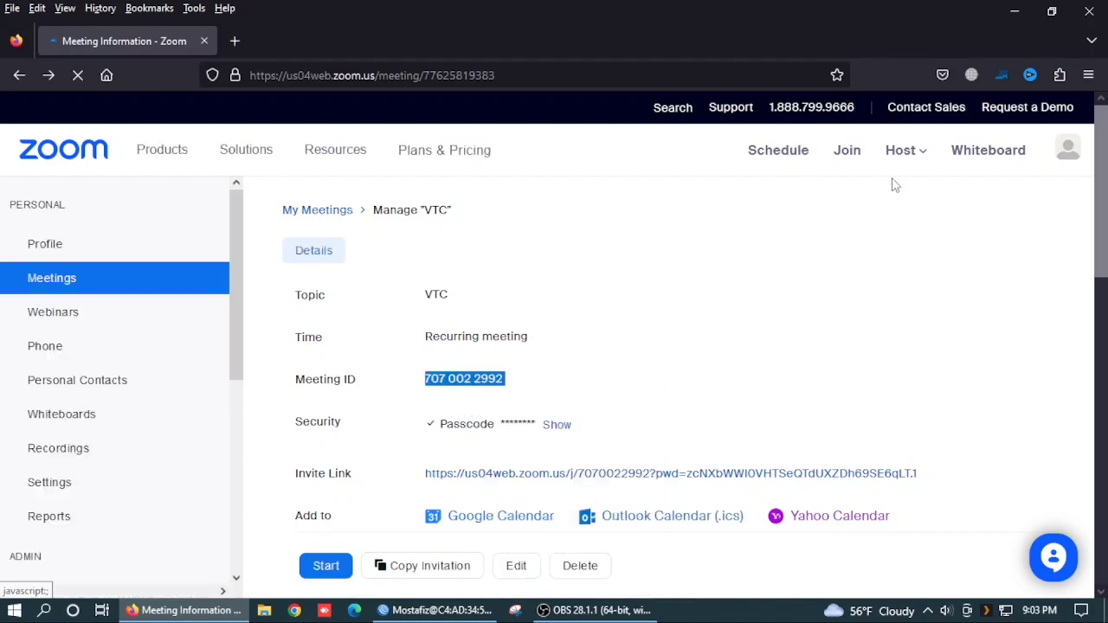
Step: Join the meeting with the pasted ID, always allowing Zoom links to open in the client
{"action": "left_click", "coordinate": [854, 155]}
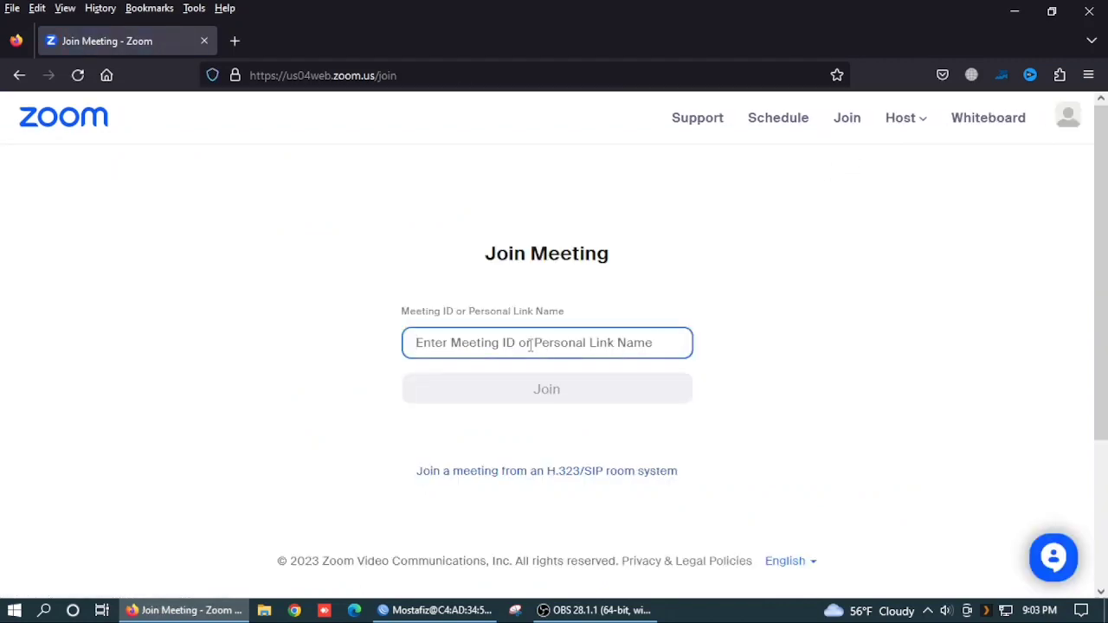
{"action": "right_click", "coordinate": [533, 346]}
{"action": "left_click", "coordinate": [571, 164]}
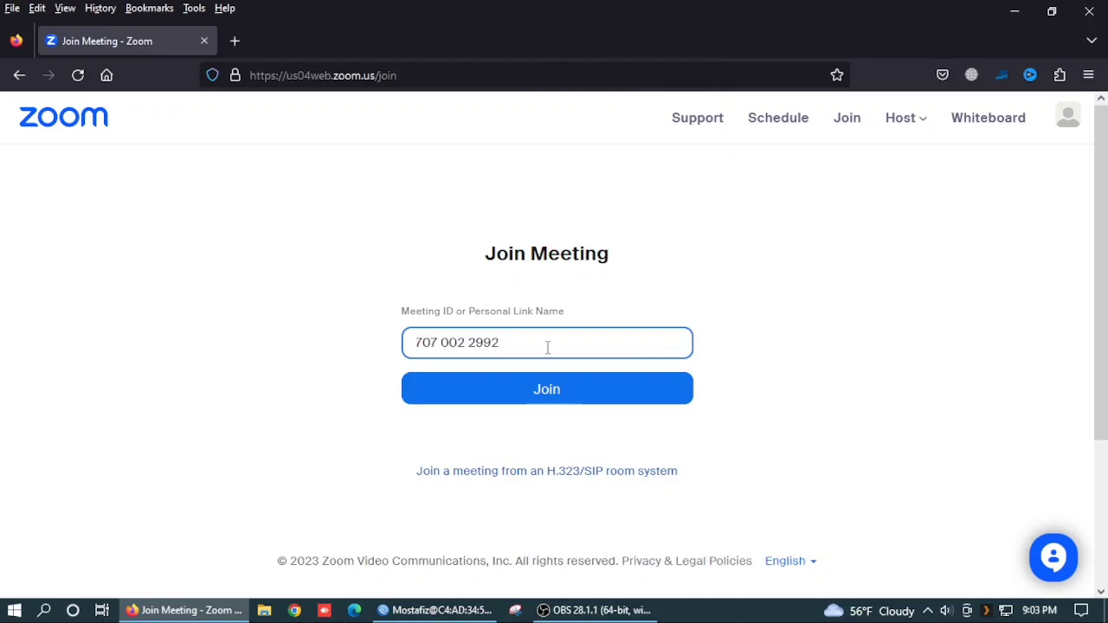
{"action": "left_click", "coordinate": [571, 399]}
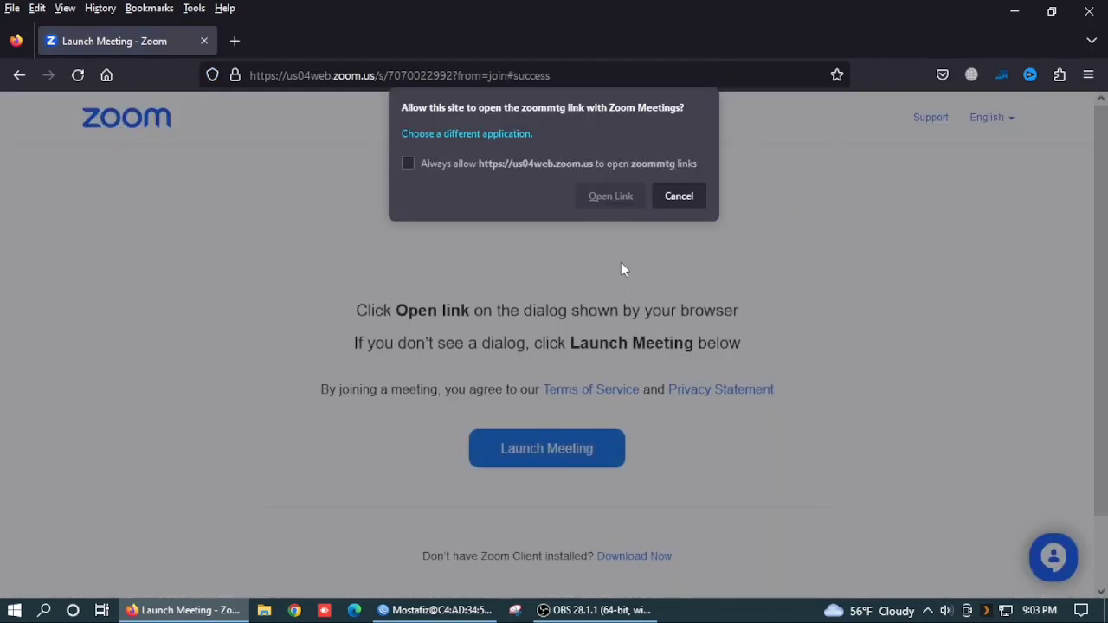
{"action": "left_click", "coordinate": [474, 168]}
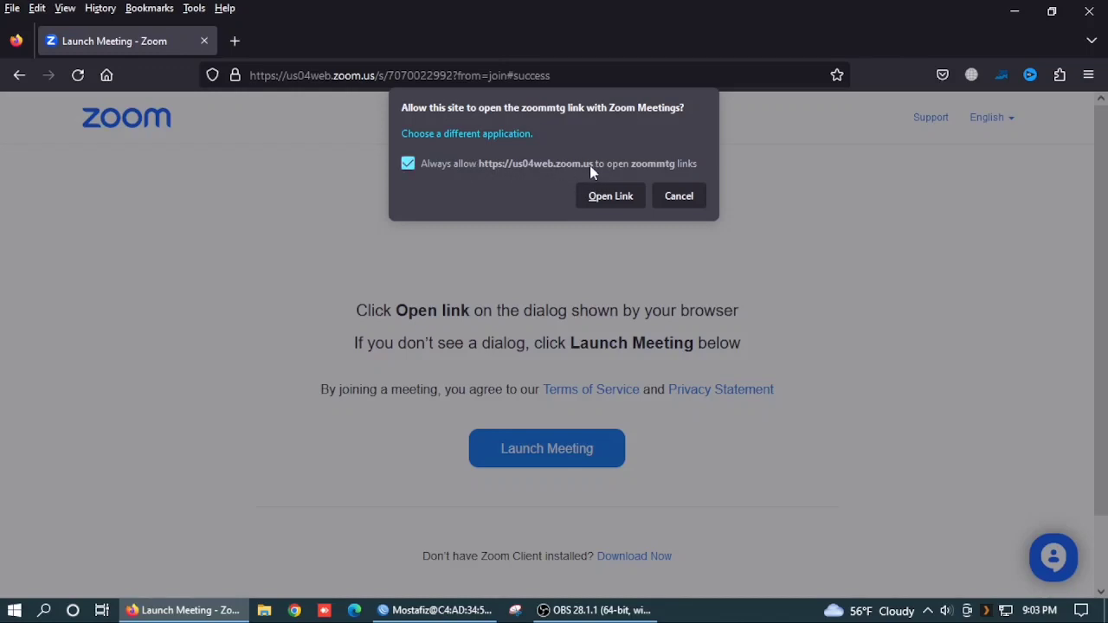
{"action": "left_click", "coordinate": [537, 168]}
{"action": "left_click", "coordinate": [525, 170]}
{"action": "left_click", "coordinate": [624, 199]}
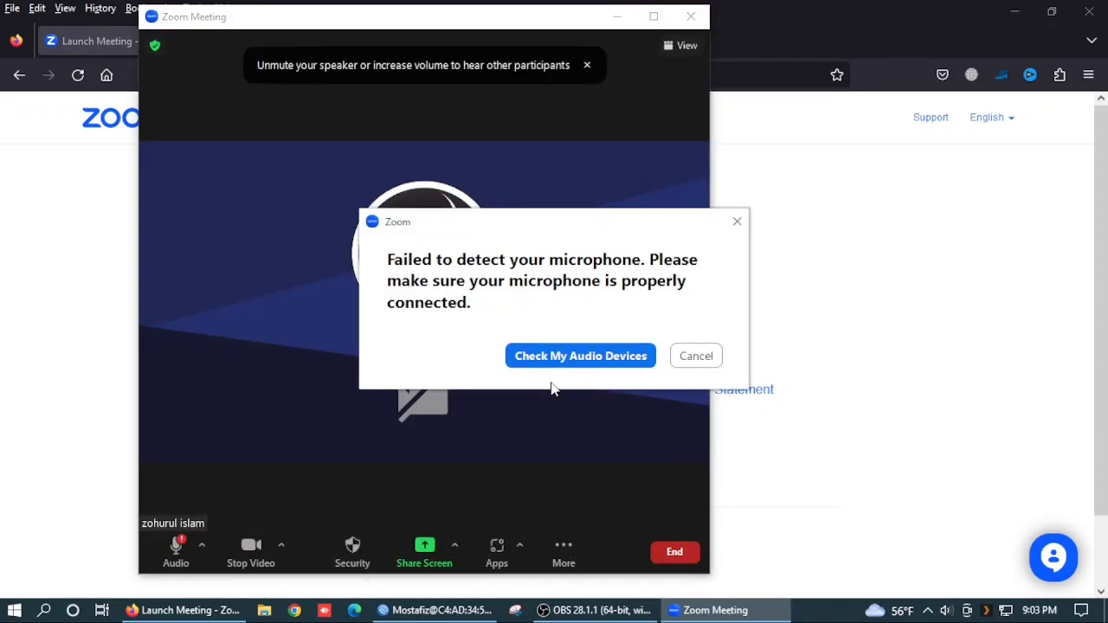
Step: Dismiss the microphone warning and end the meeting for all participants
{"action": "left_click", "coordinate": [696, 356]}
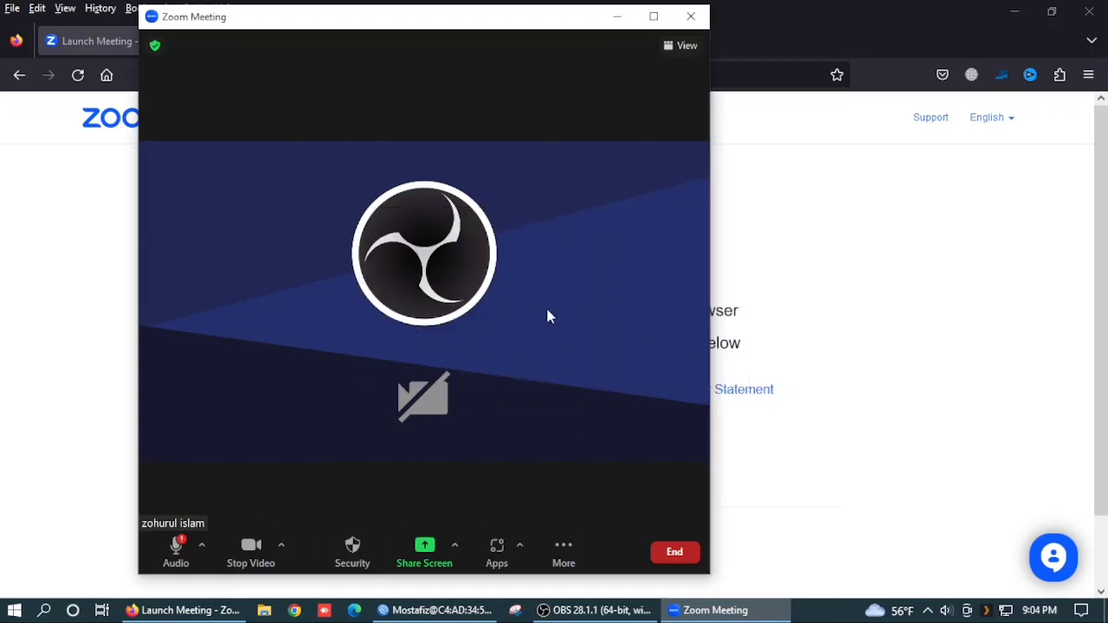
{"action": "left_click", "coordinate": [675, 552]}
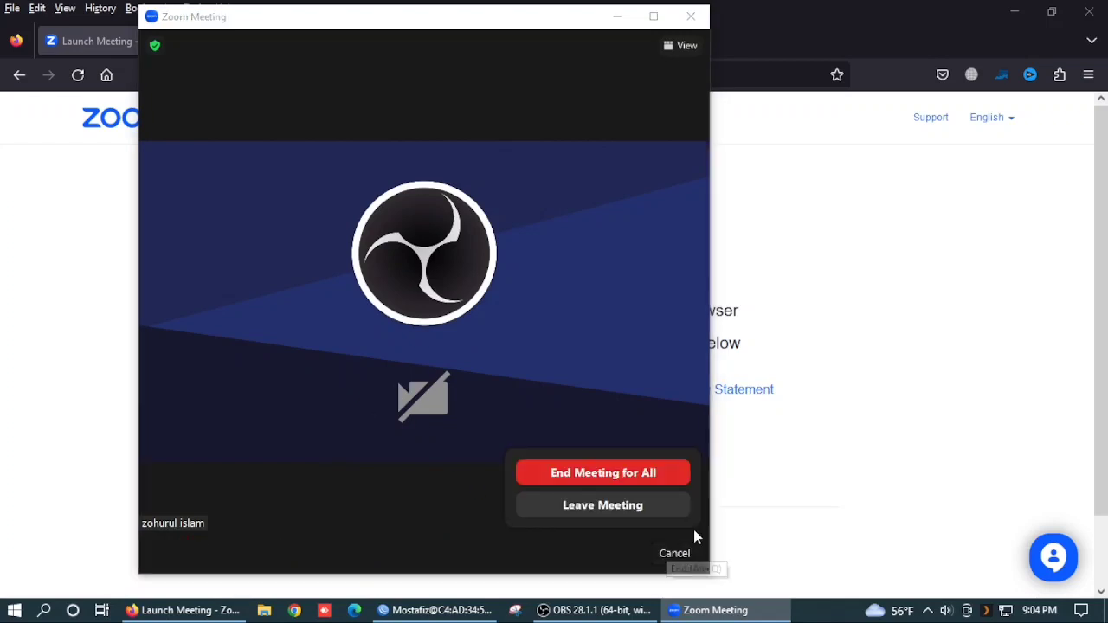
{"action": "left_click", "coordinate": [581, 475]}
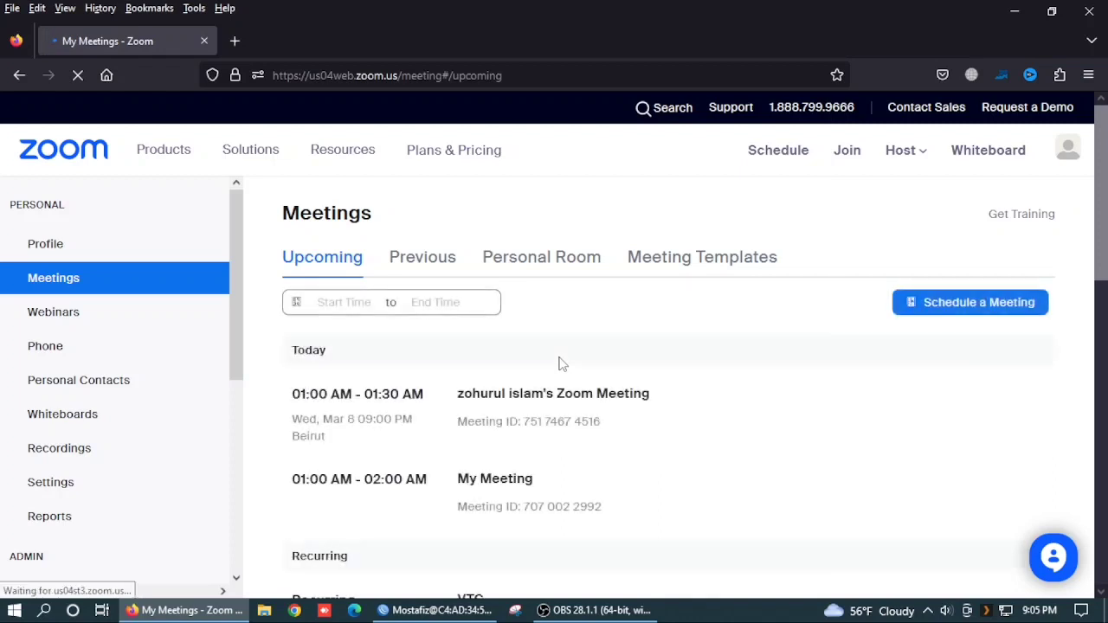
{"action": "mouse_move", "coordinate": [546, 419]}
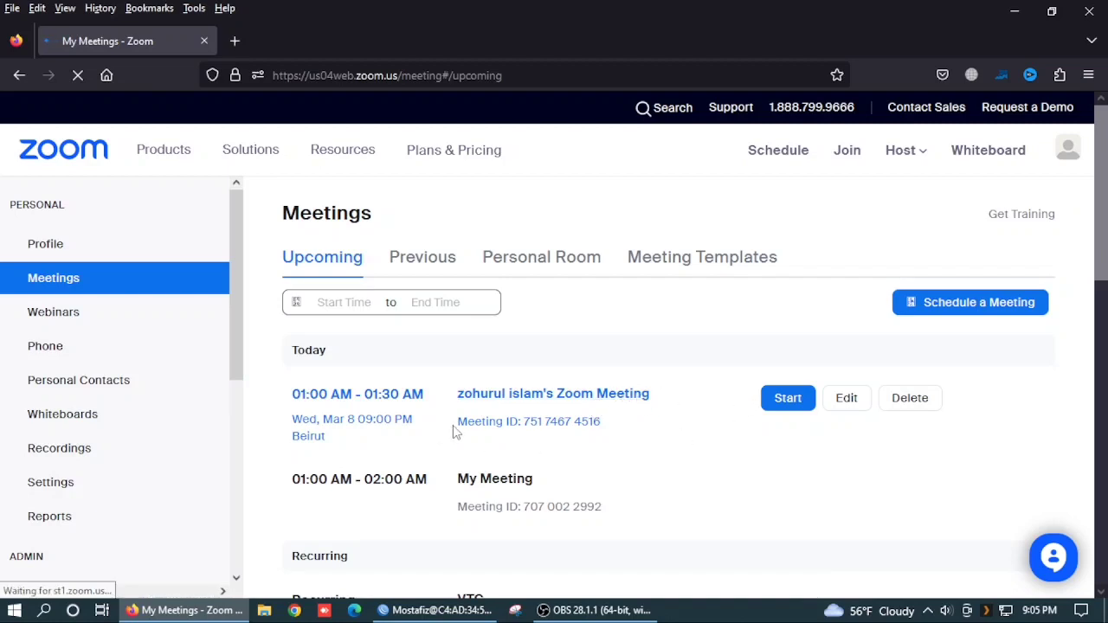
{"action": "mouse_move", "coordinate": [402, 495]}
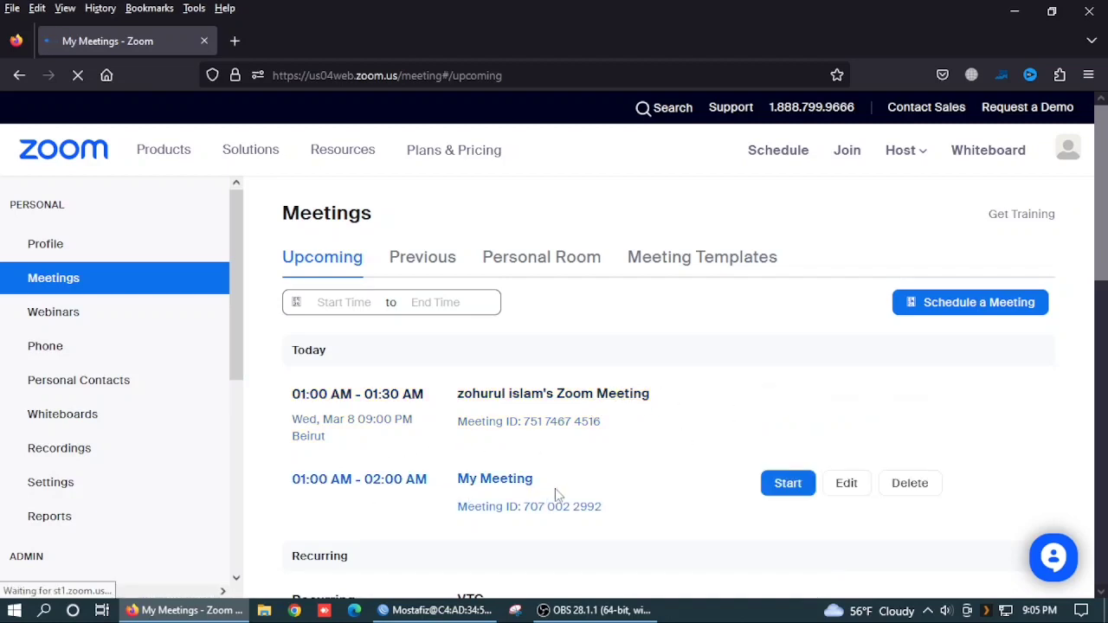
{"action": "scroll", "coordinate": [631, 526], "scroll_direction": "down", "scroll_amount": 2}
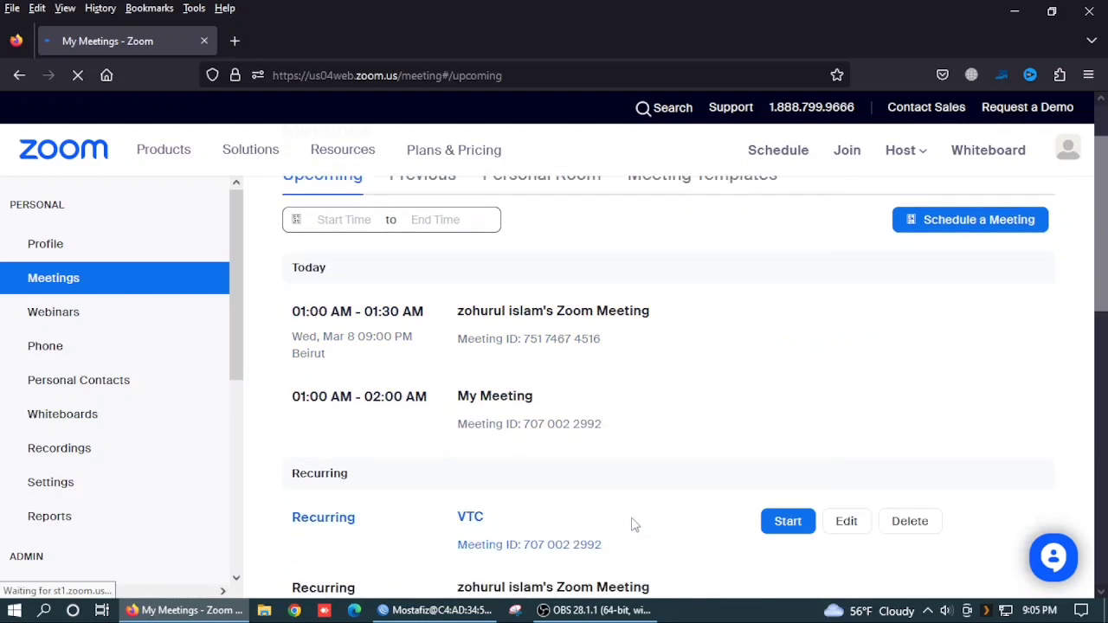
{"action": "scroll", "coordinate": [631, 526], "scroll_direction": "down", "scroll_amount": 5}
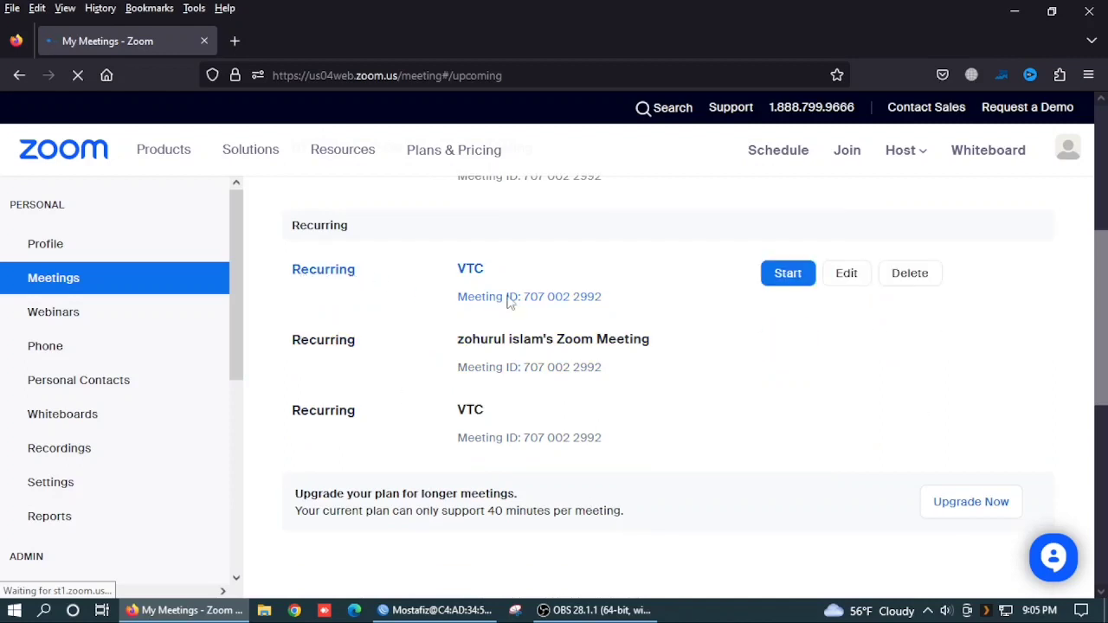
Step: Launch the recurring VTC meeting in the Zoom client and cancel the microphone warning
{"action": "left_click", "coordinate": [788, 274]}
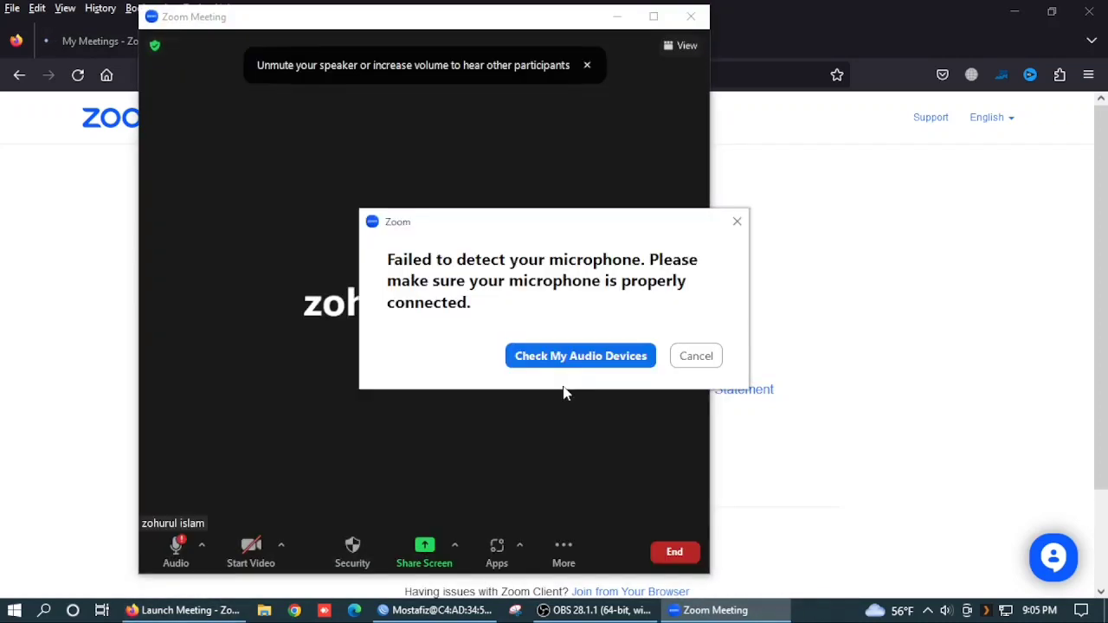
{"action": "left_click", "coordinate": [715, 362]}
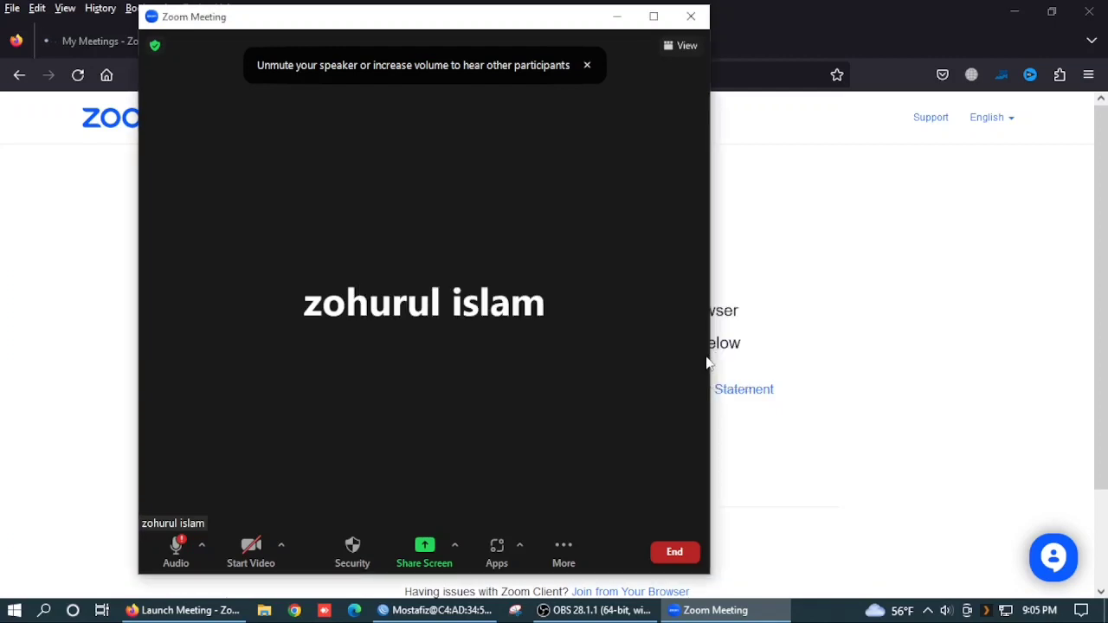